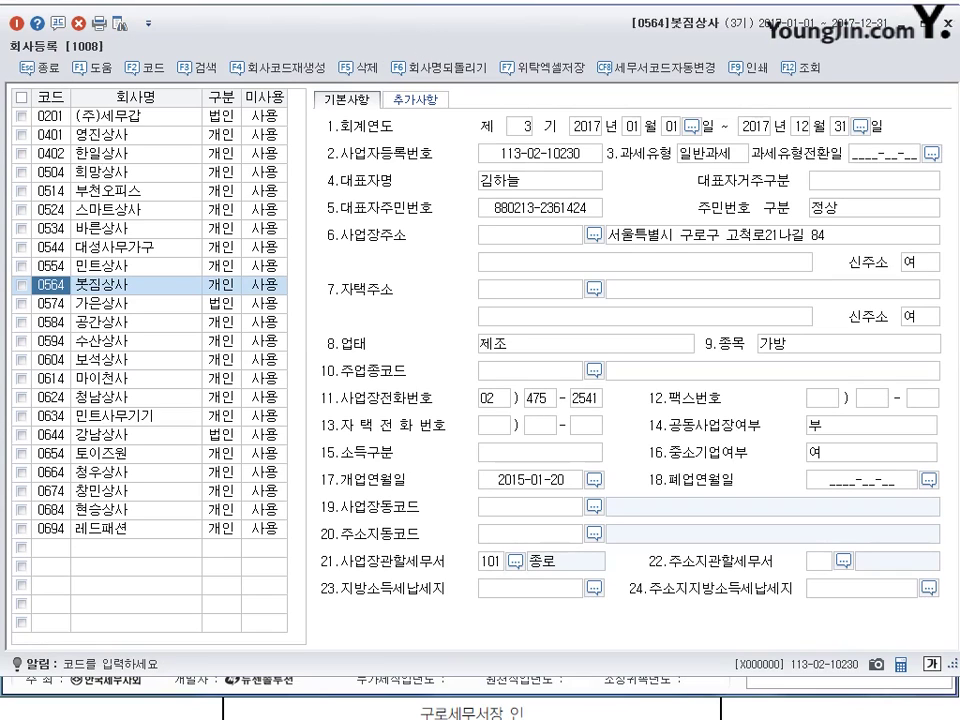
Step: Check 봇짐상사's company type, tax type, registration number, representative details, business address, business type, item and tax office in 회사등록
left_click_drag(229, 298, 226, 275)
left_click_drag(704, 170, 716, 145)
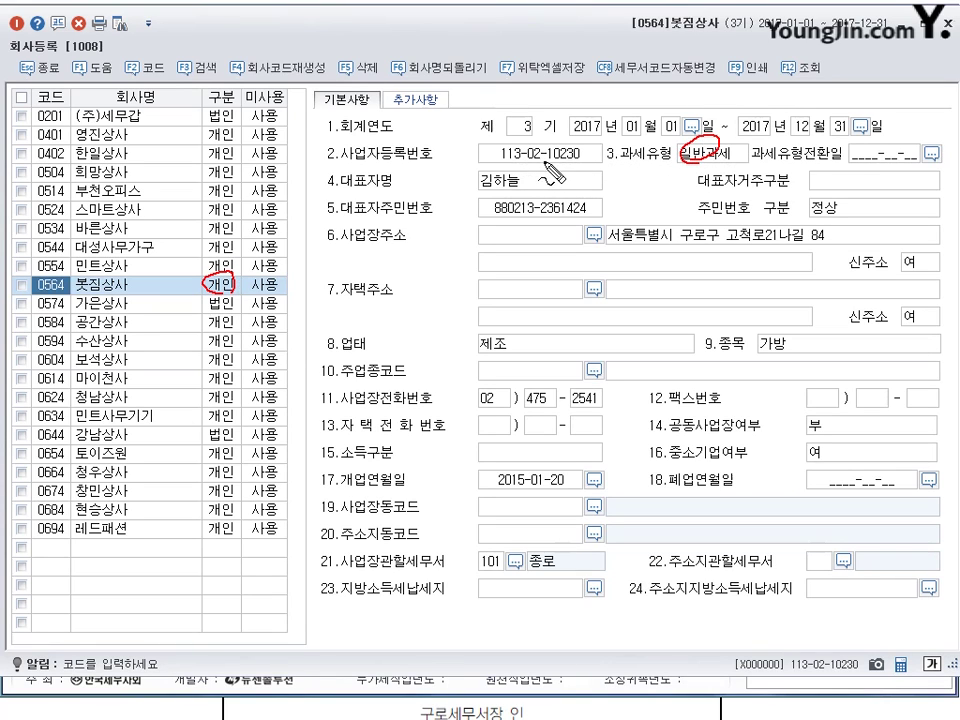
left_click_drag(538, 167, 557, 148)
left_click_drag(484, 198, 506, 172)
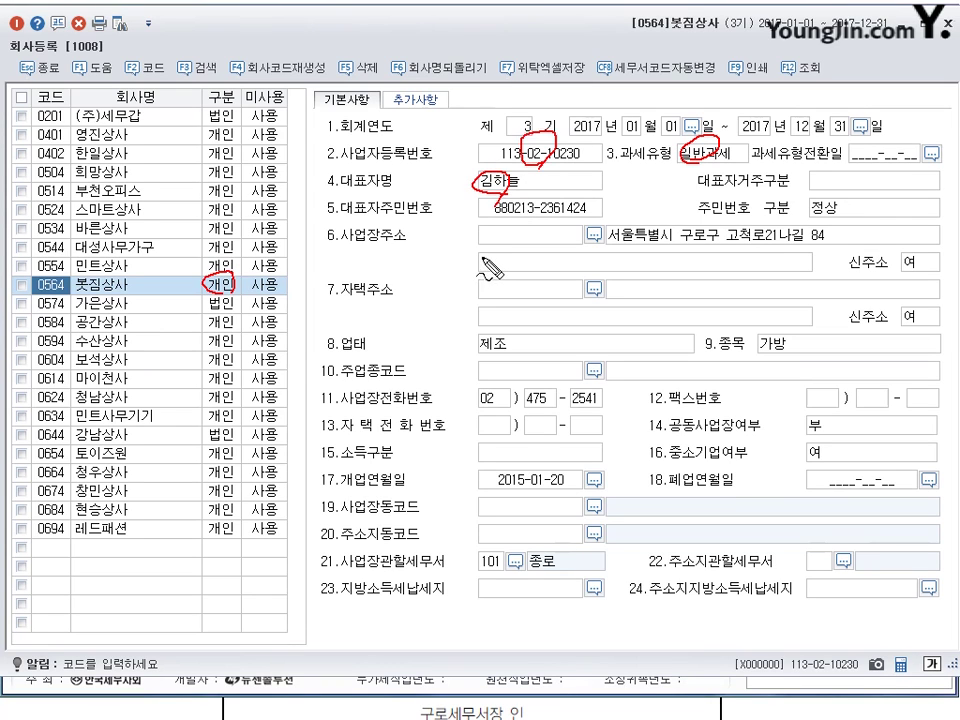
left_click_drag(523, 202, 510, 236)
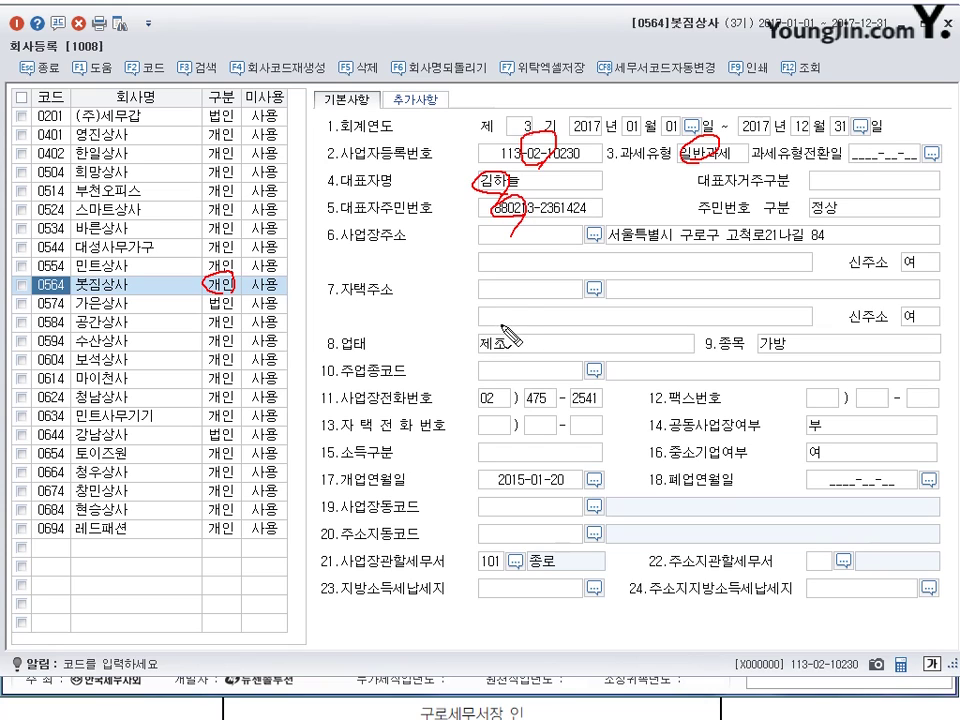
left_click_drag(772, 215, 742, 258)
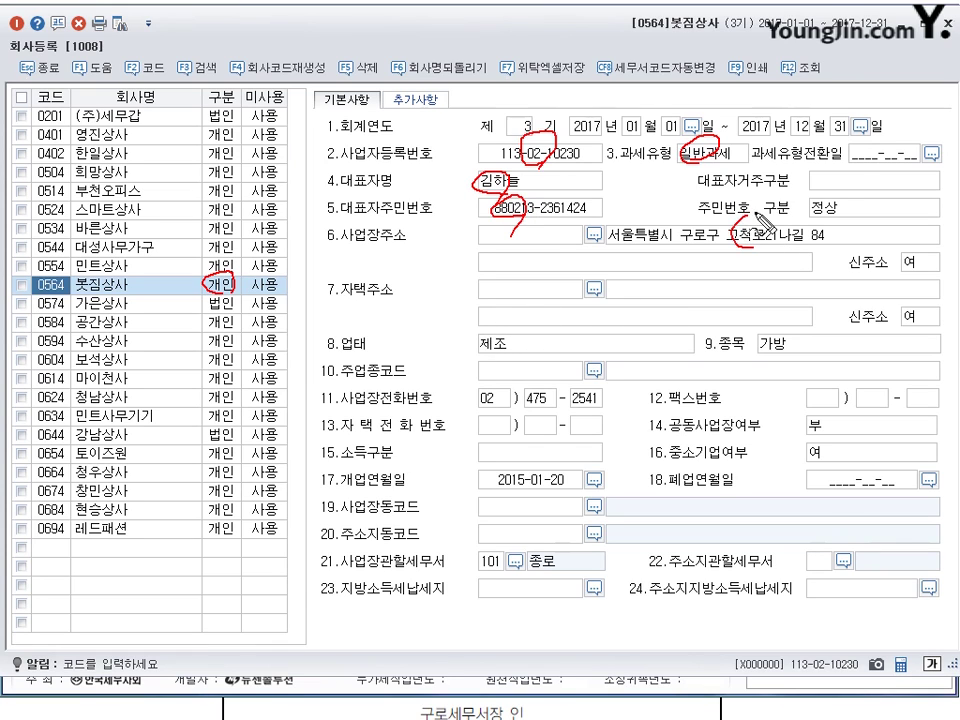
mouse_move(462, 331)
left_mouse_down()
mouse_move(484, 322)
mouse_move(495, 350)
mouse_move(511, 342)
mouse_move(502, 331)
left_mouse_up()
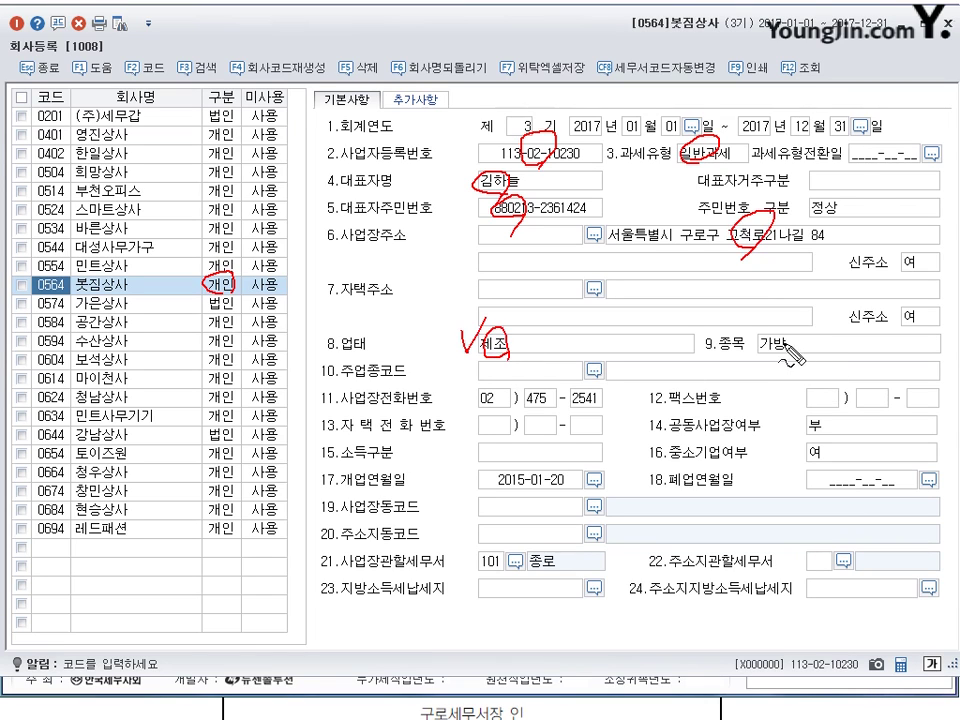
left_click_drag(784, 331, 757, 384)
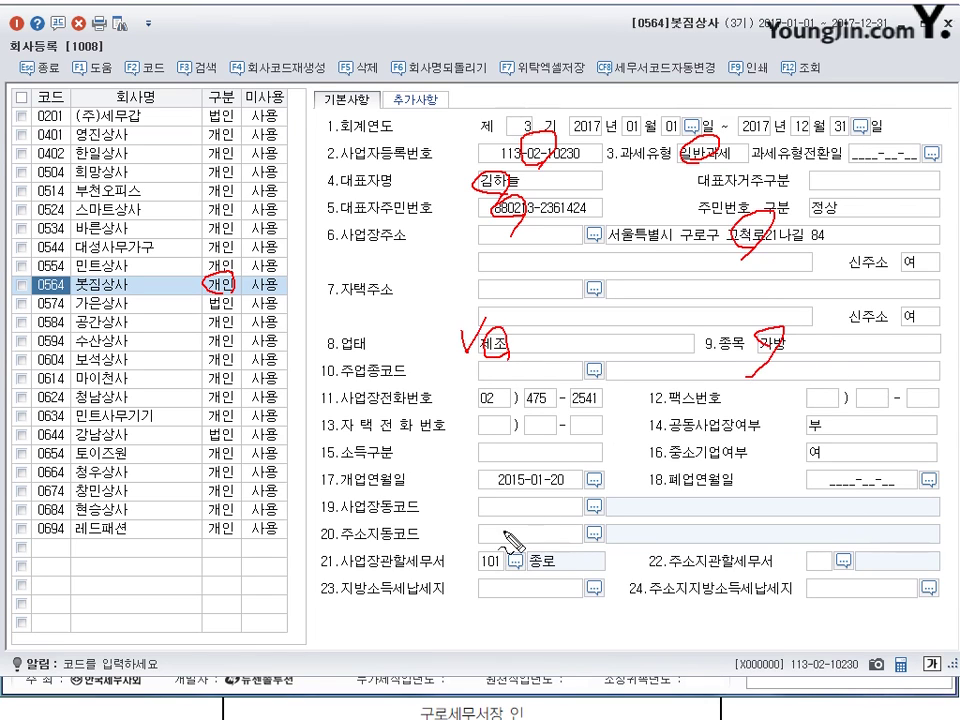
left_click_drag(455, 563, 486, 526)
left_click_drag(492, 548, 494, 550)
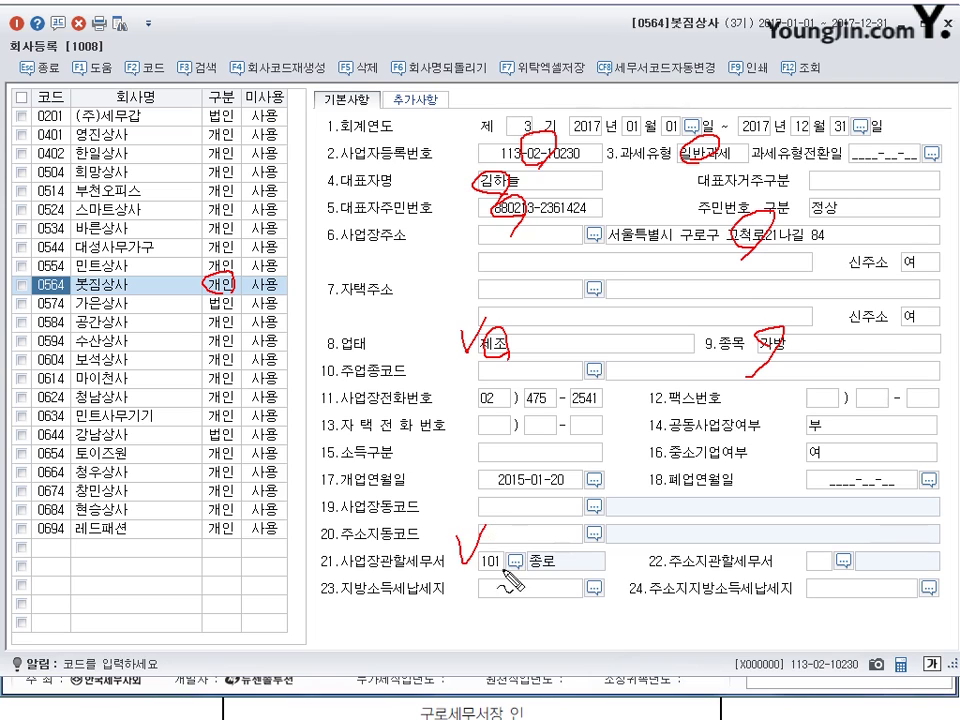
key("Escape")
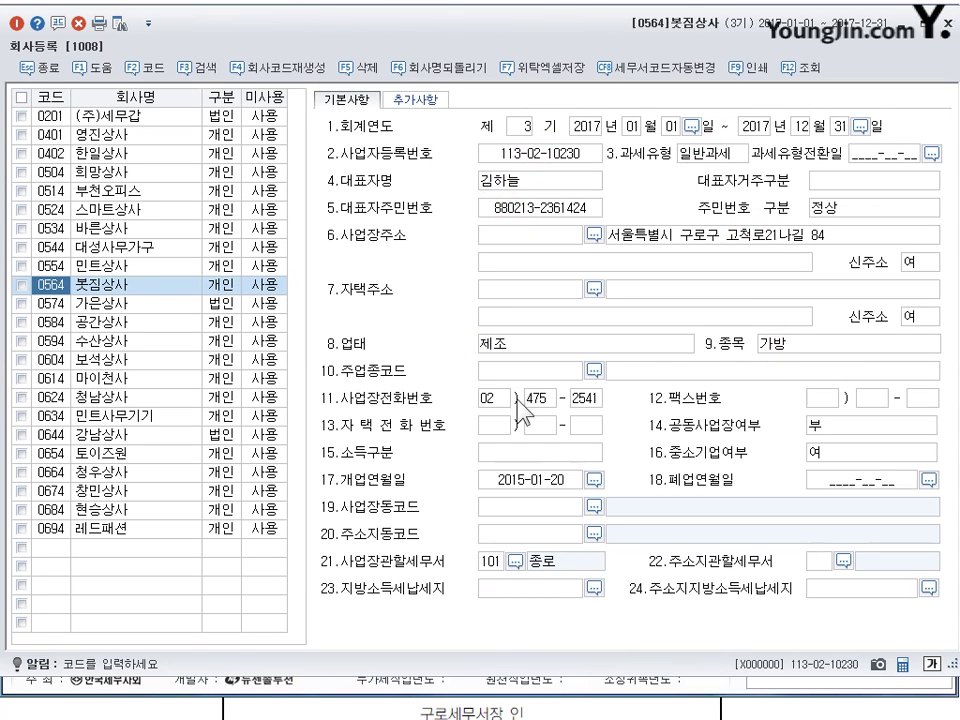
Step: Change the business type (업태) of 봇짐상사 to 도소매
left_click(521, 342)
type("도소")
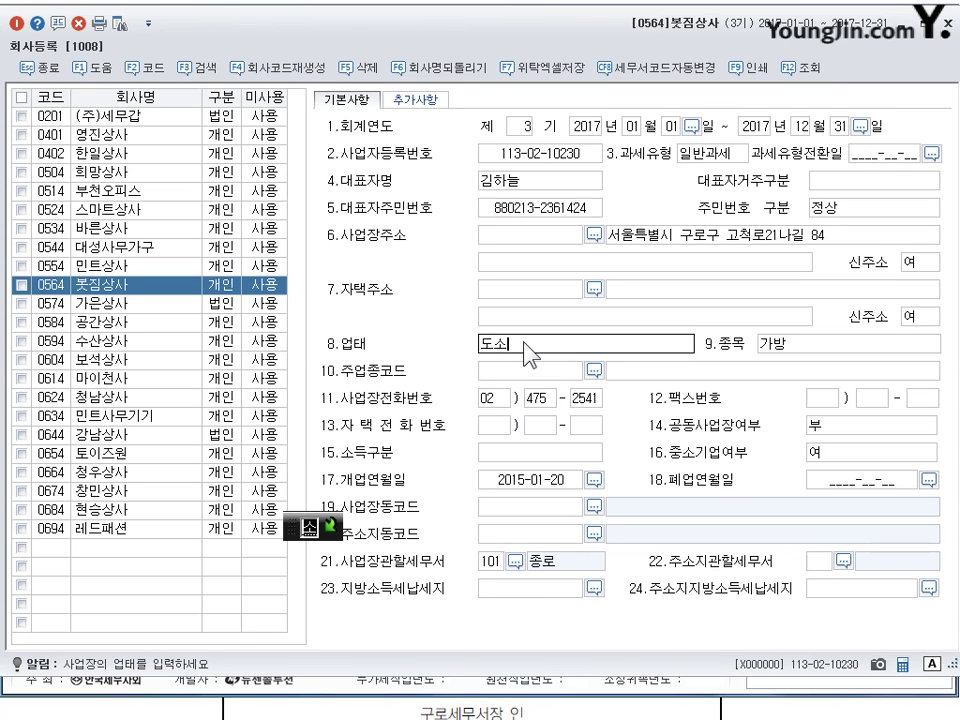
type("매")
key("Return")
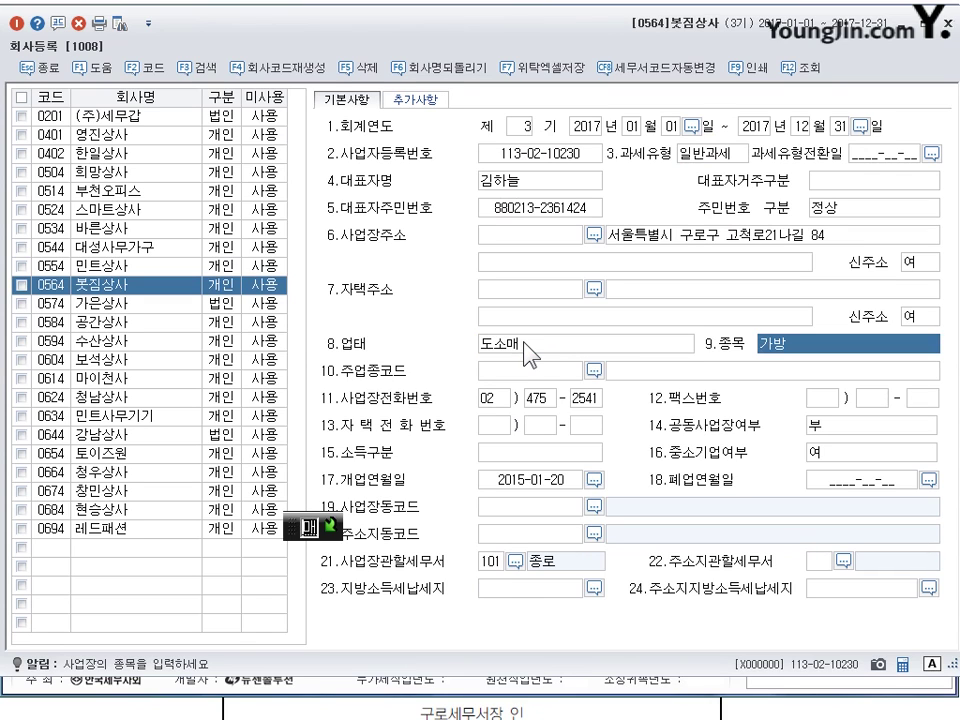
Step: Look up 구로 as the tax office for the place of business (사업장관할세무서) and close the company registration
left_click(489, 563)
key("F2")
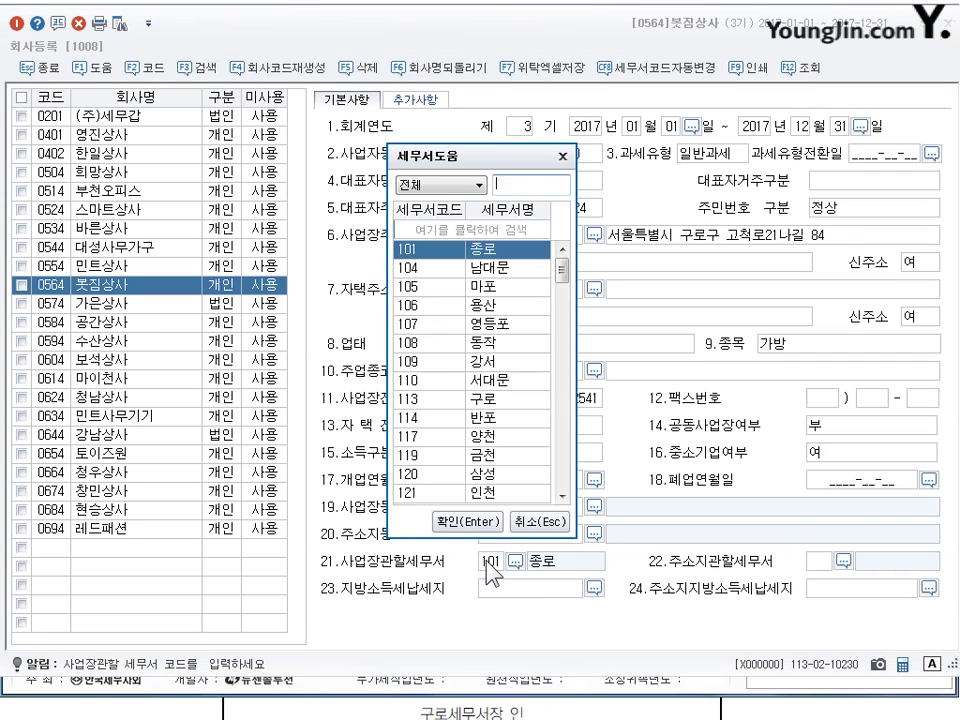
type("구로")
key("Return")
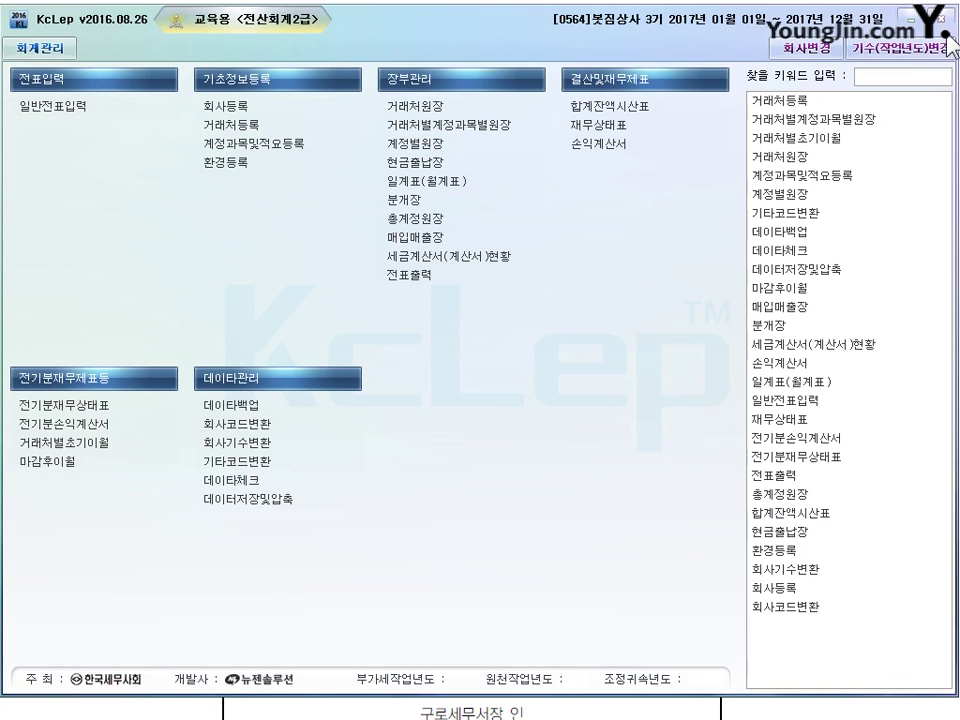
key("Escape")
Step: Consult problem 02, switch back to KcLep and set 상품매출 to 528,500,000 in 전기분손익계산서
left_click(509, 2)
scroll(434, 325, "down", 12)
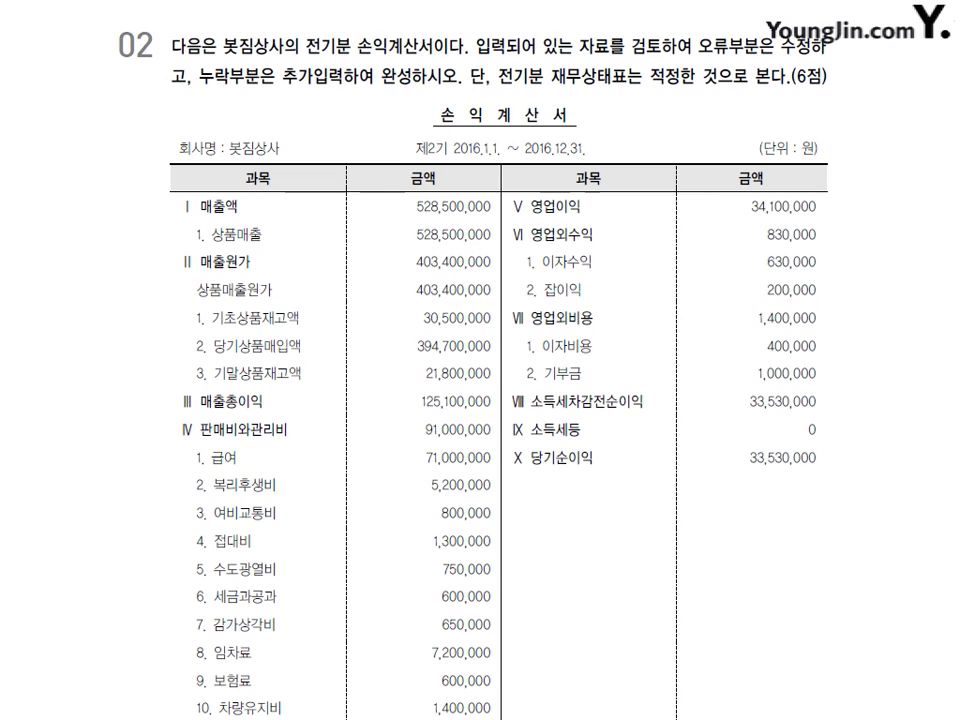
key("alt+Tab")
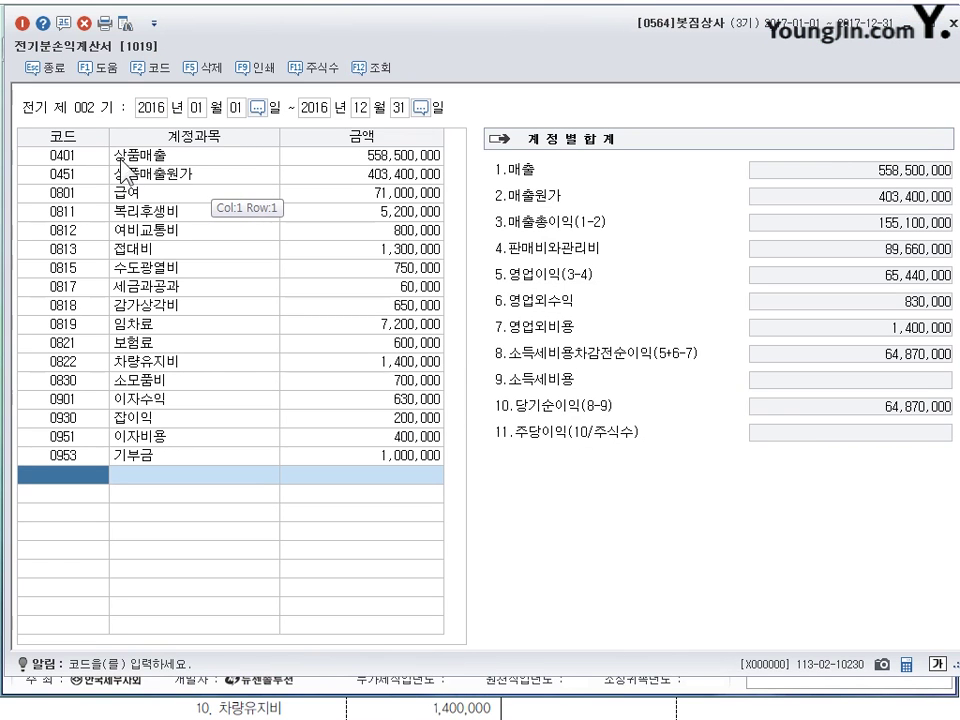
left_click(413, 158)
type("528")
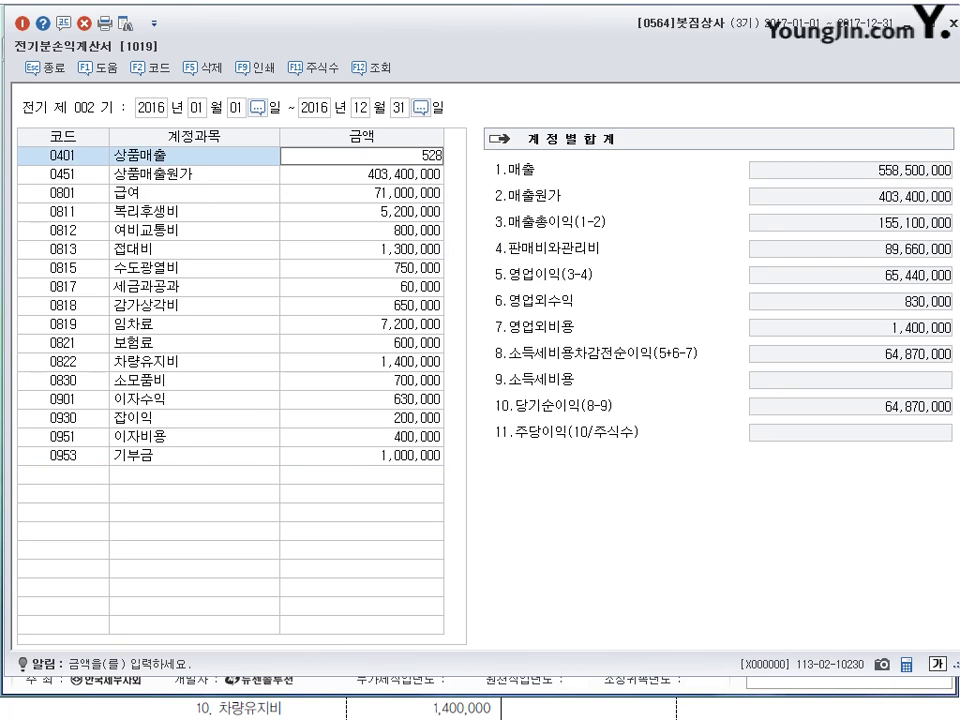
type(",500,000")
key("Return")
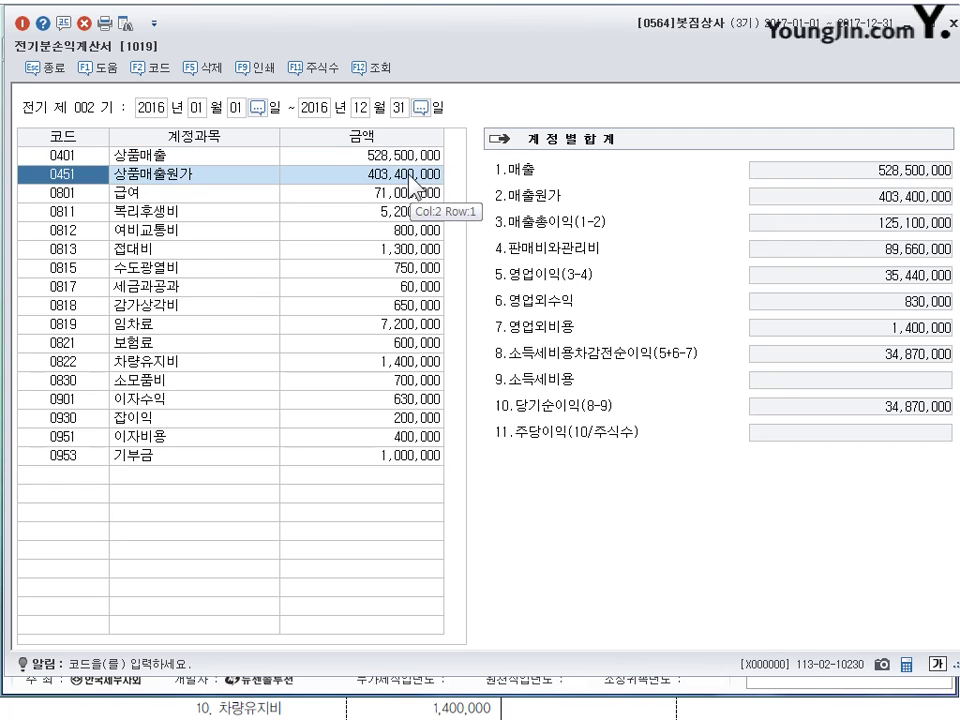
Step: Check the cost breakdown of 상품매출원가 and set the 세금과공과 amount to 600,000
left_click(411, 183)
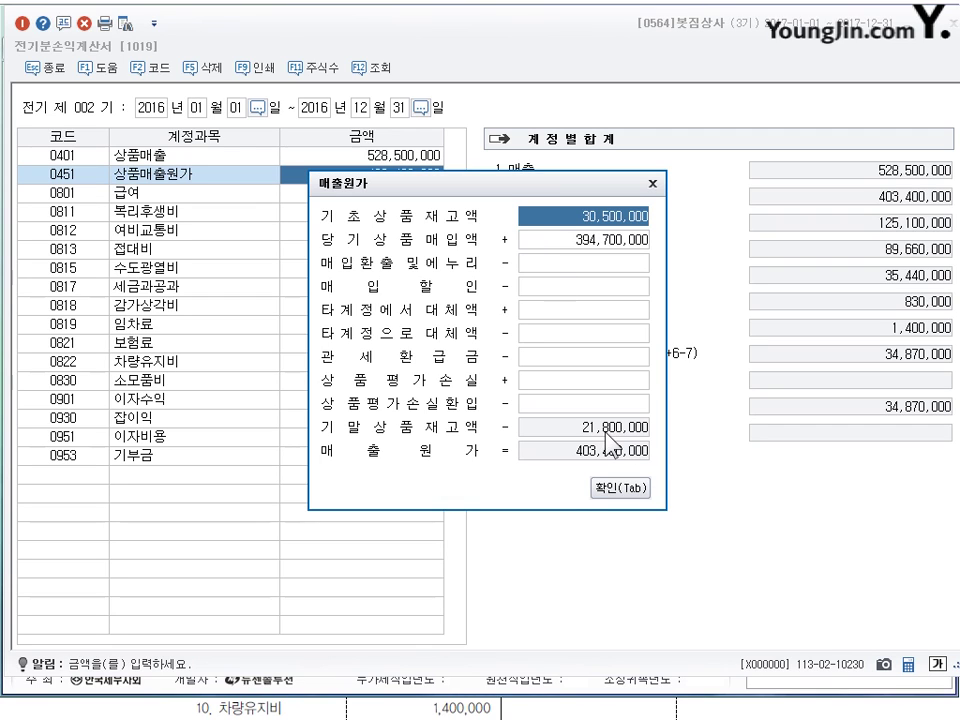
left_click(620, 488)
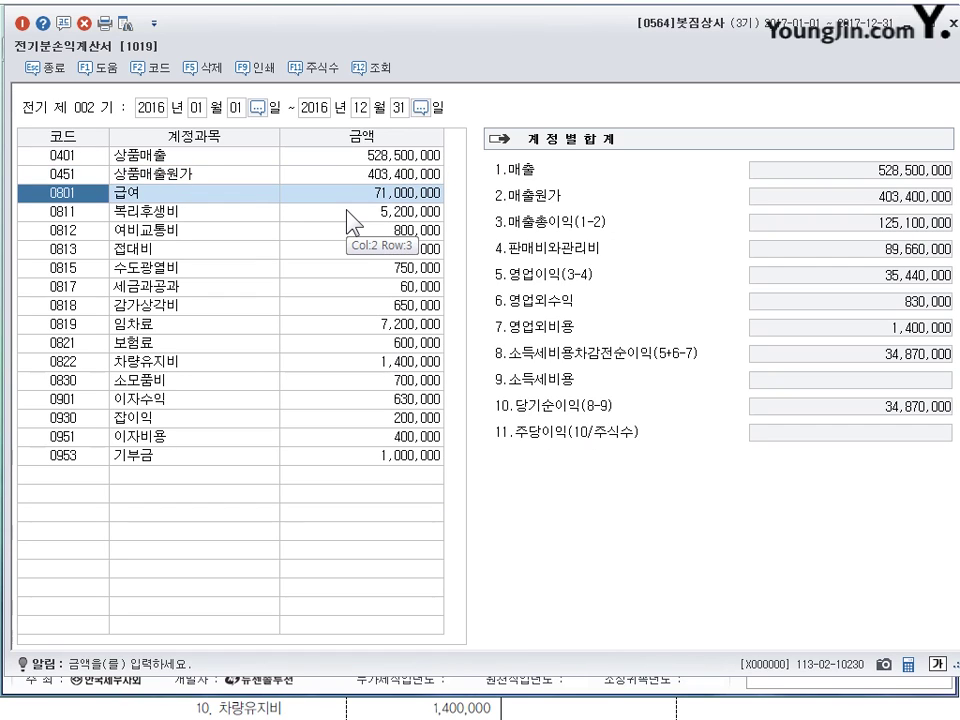
left_click(347, 211)
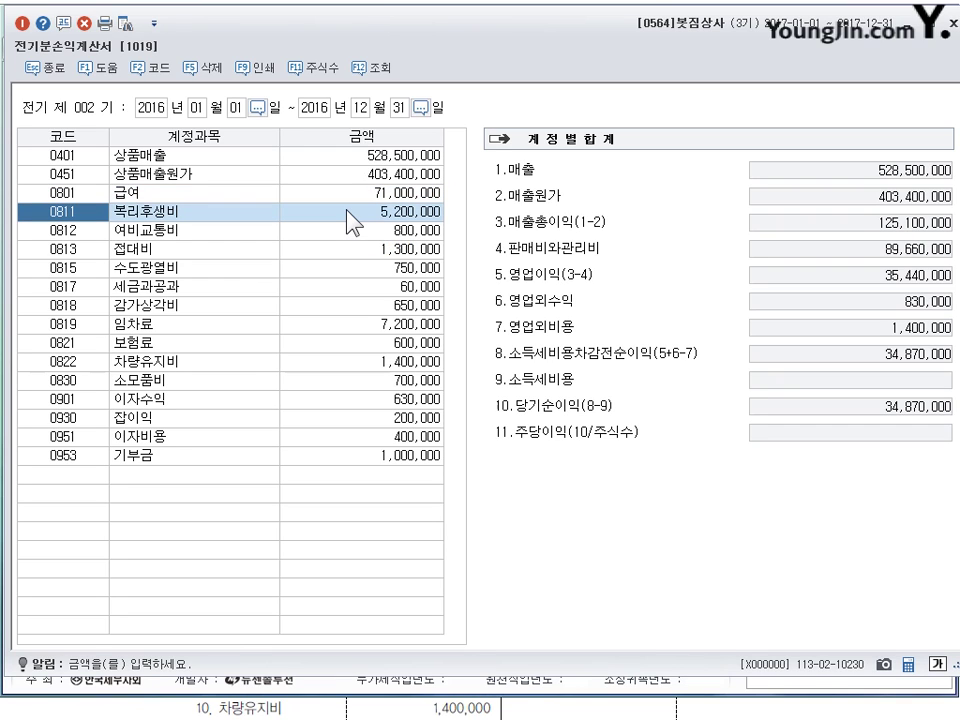
key("Down")
key("Down")
key("Down")
key("Down")
key("Return")
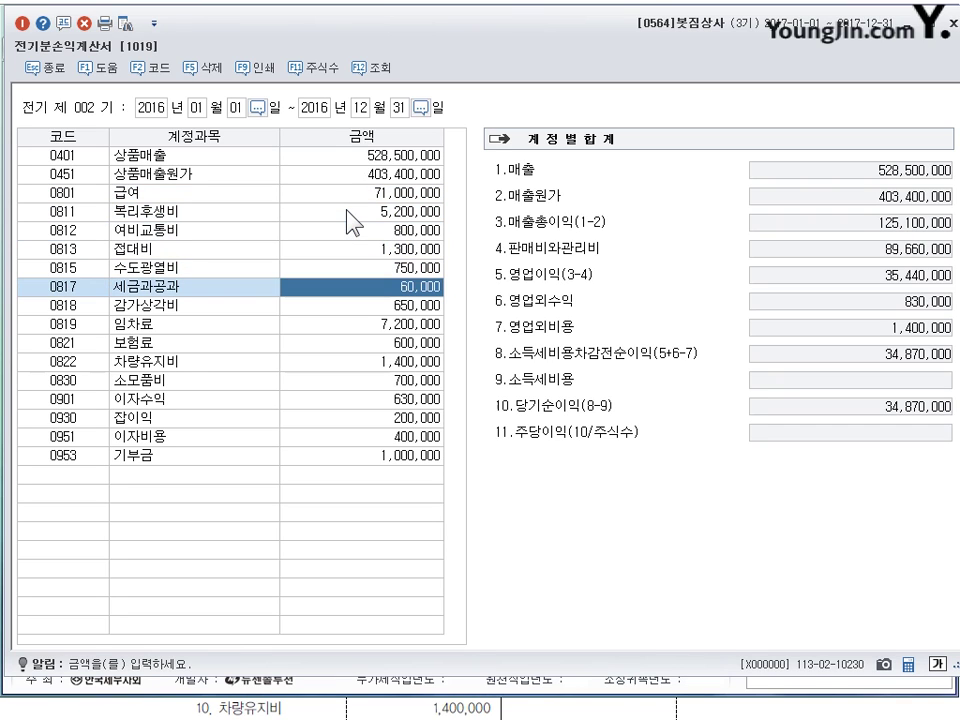
type("600000")
key("Return")
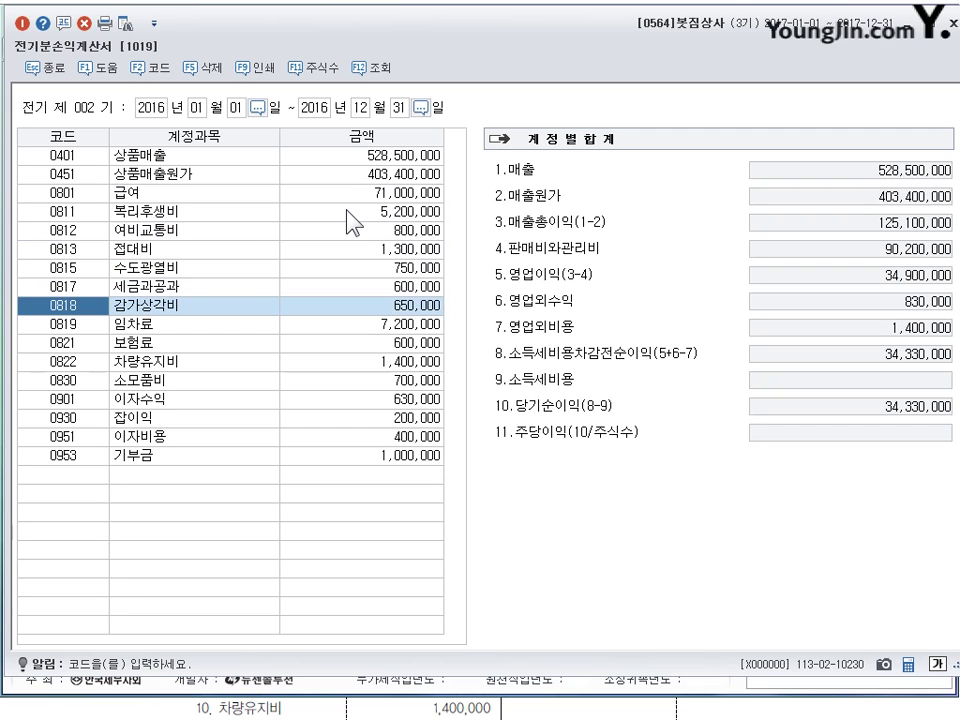
Step: Add account 0833 광고선전비 with an amount of 800,000 in a new row and close the prior-period income statement
key("Down")
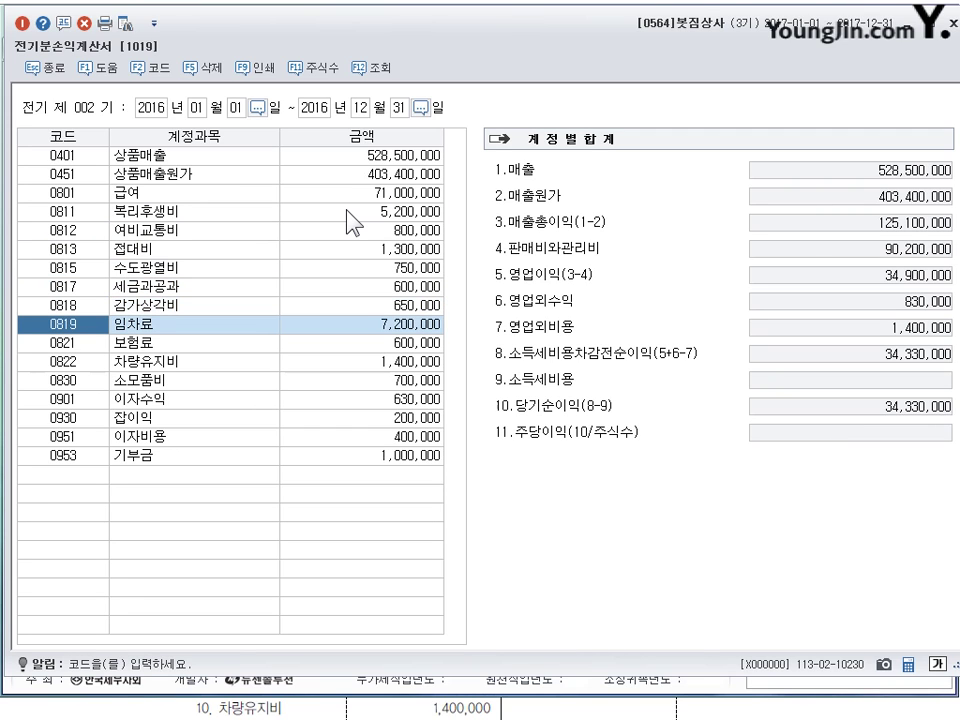
key("Down")
key("Down")
key("Down")
key("Down")
key("Down")
key("Down")
key("Down")
key("Down")
type("8")
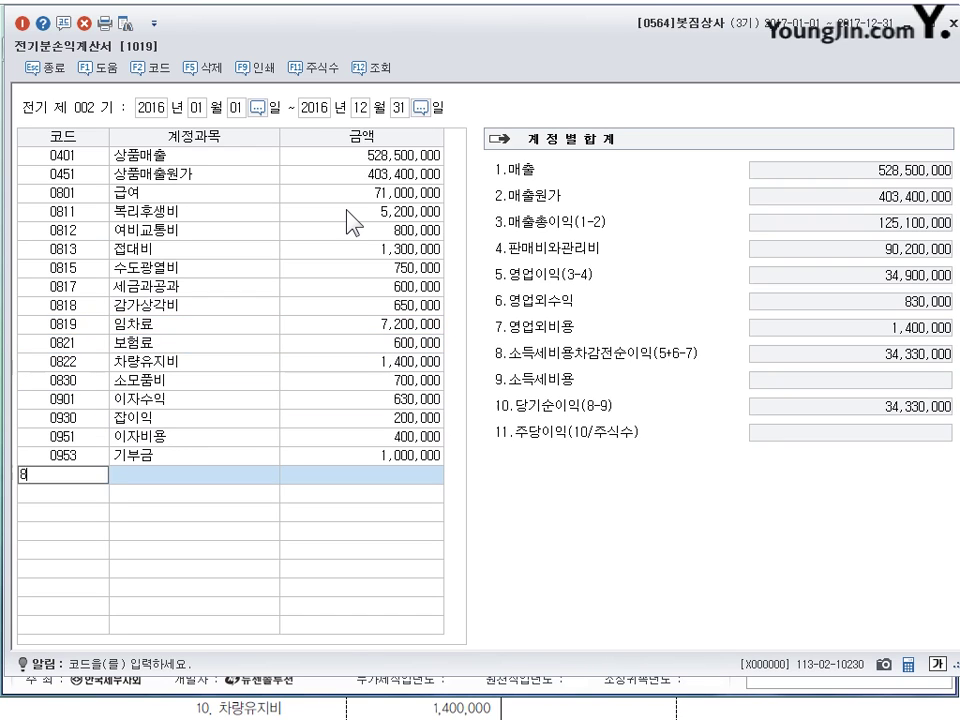
type("33")
key("Return")
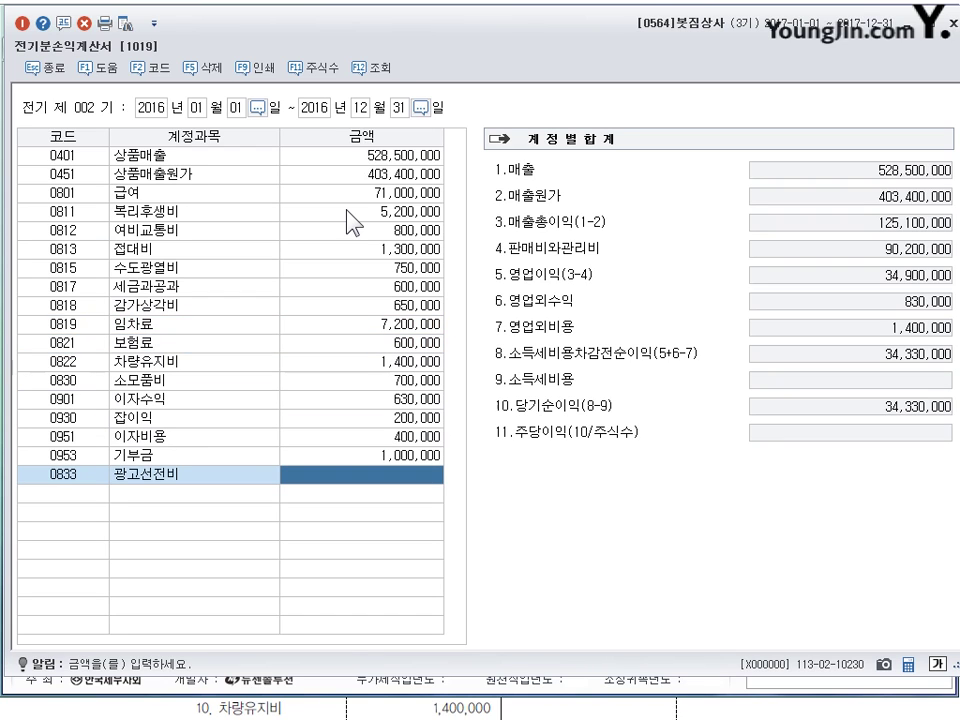
type("8000000")
key("Return")
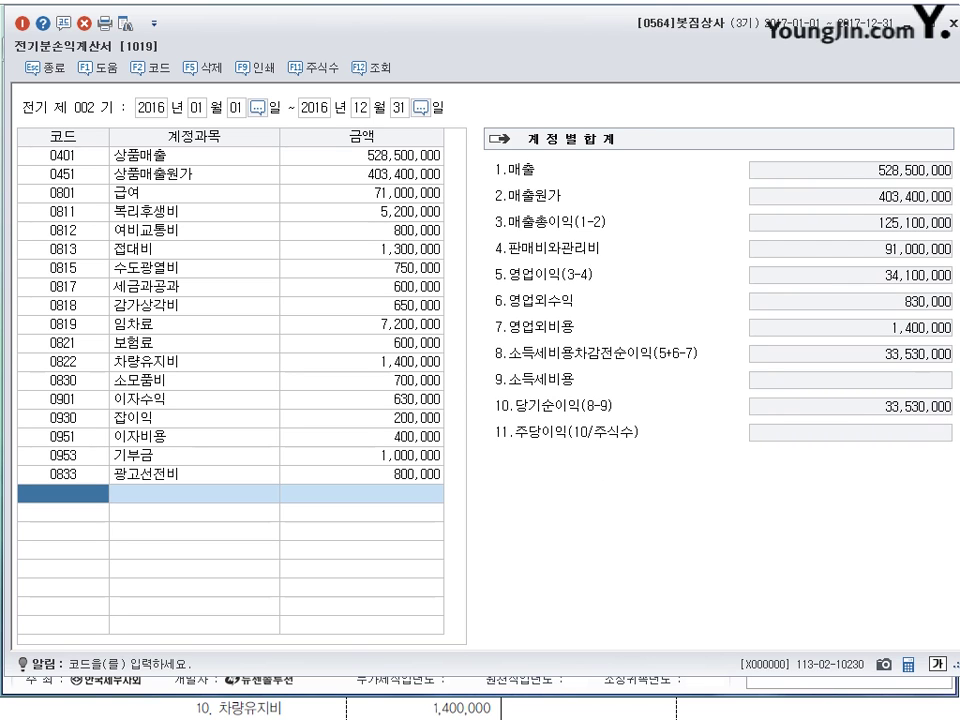
left_click(952, 22)
Step: Read problem 03 on the 거래처별 초기이월 balances and the 대체적요 entry for the 복리후생비 account under 판매비와관리비
left_click(911, 19)
scroll(457, 226, "down", 12)
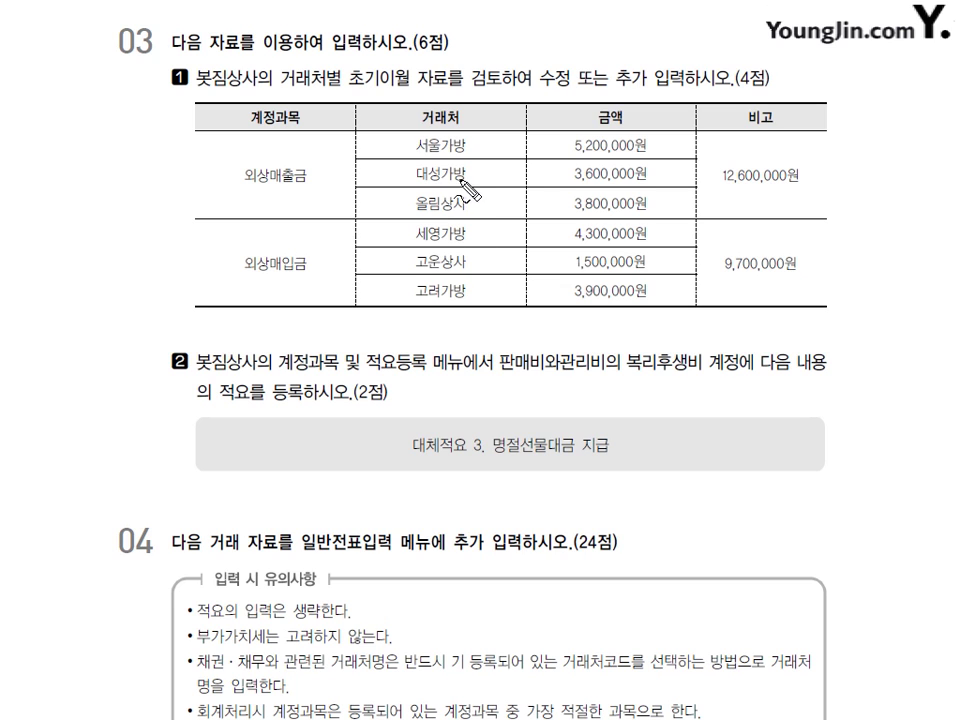
left_click_drag(283, 97, 418, 99)
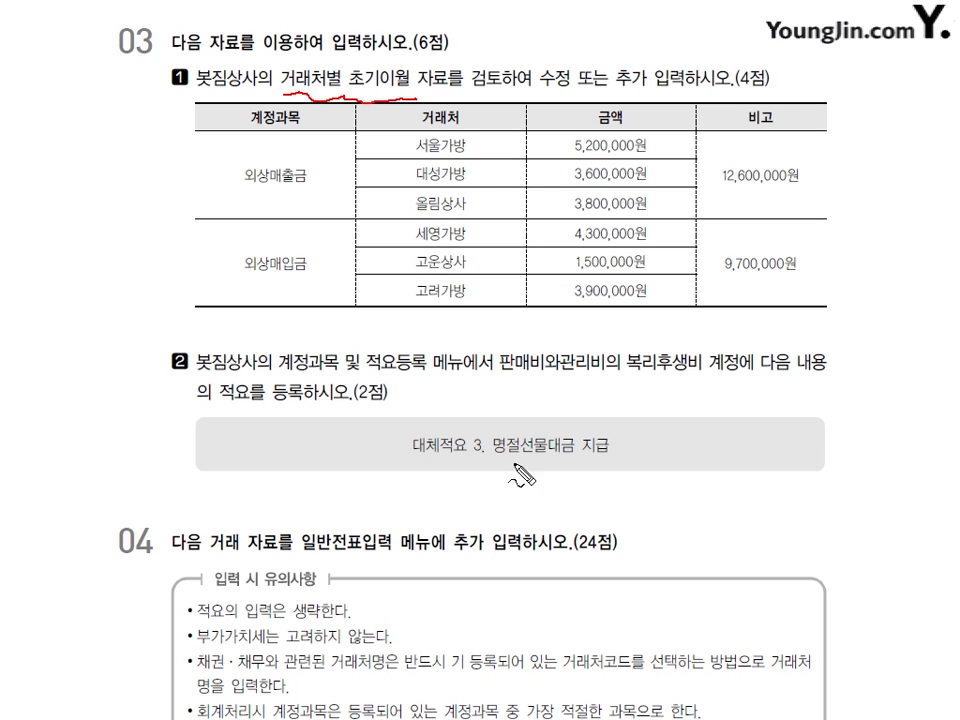
left_click_drag(480, 462, 508, 462)
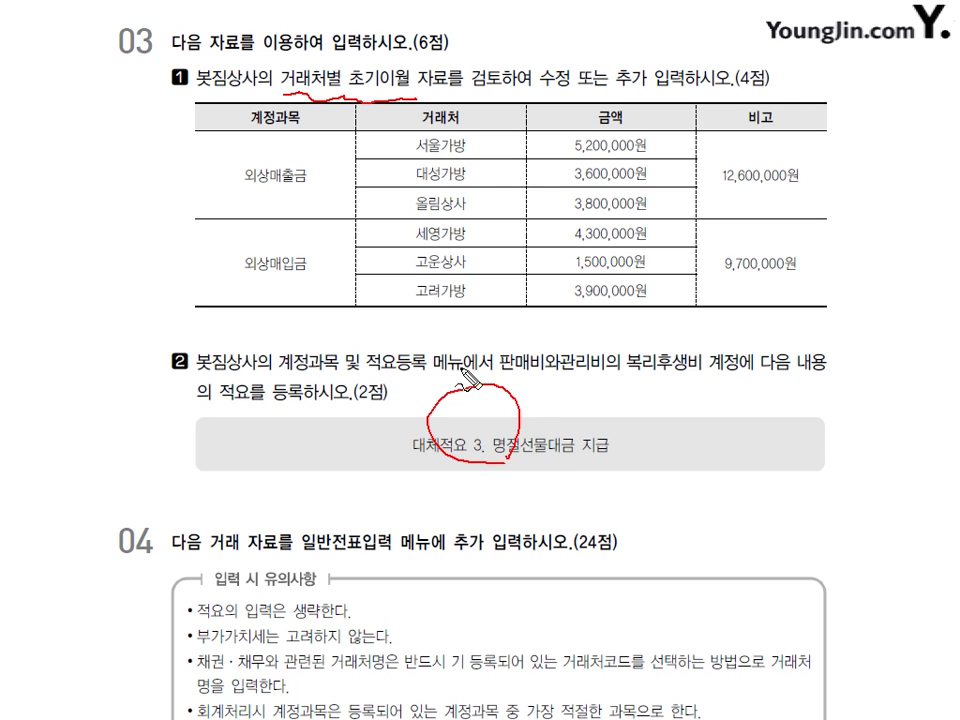
left_click_drag(628, 373, 690, 372)
left_click_drag(510, 372, 614, 373)
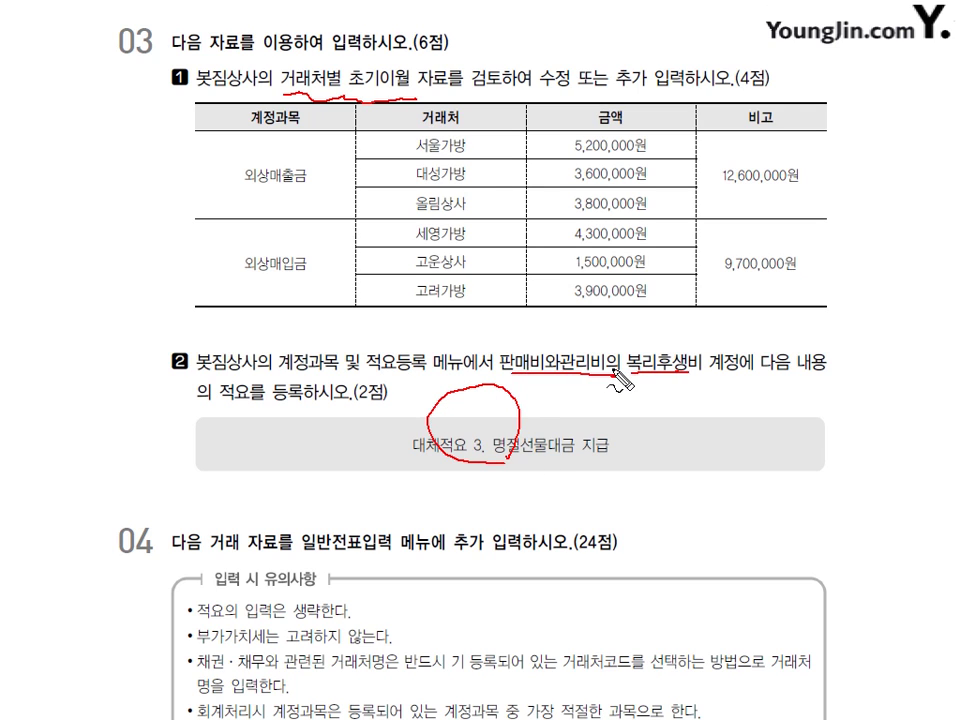
key("Escape")
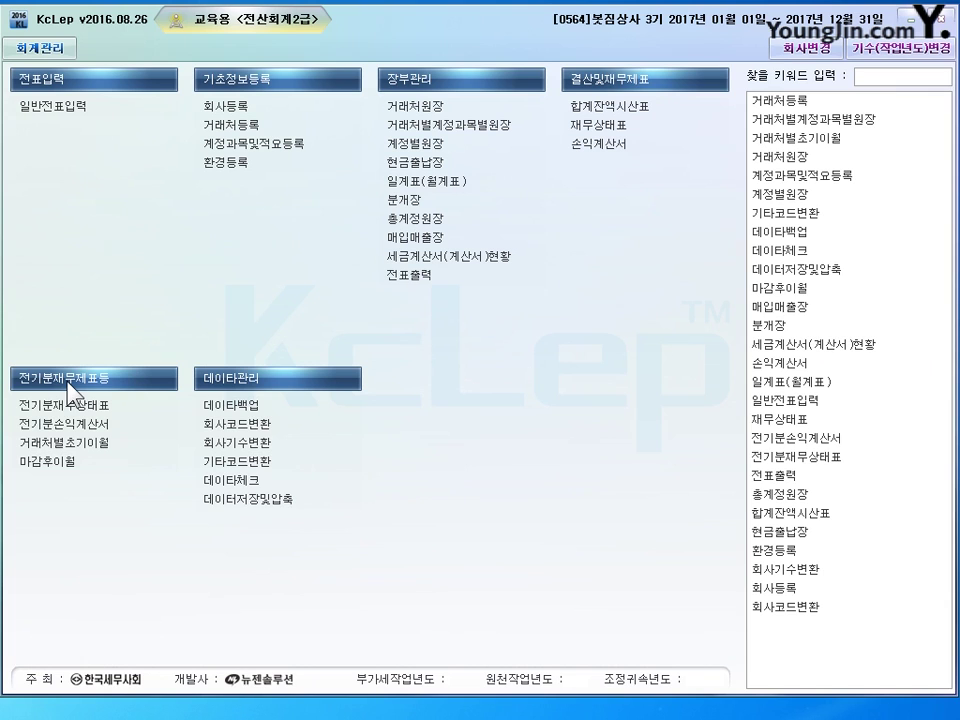
Step: In 거래처별초기이월, set the 외상매출금 balance of 올림상사 to 3,800,000
left_click(100, 442)
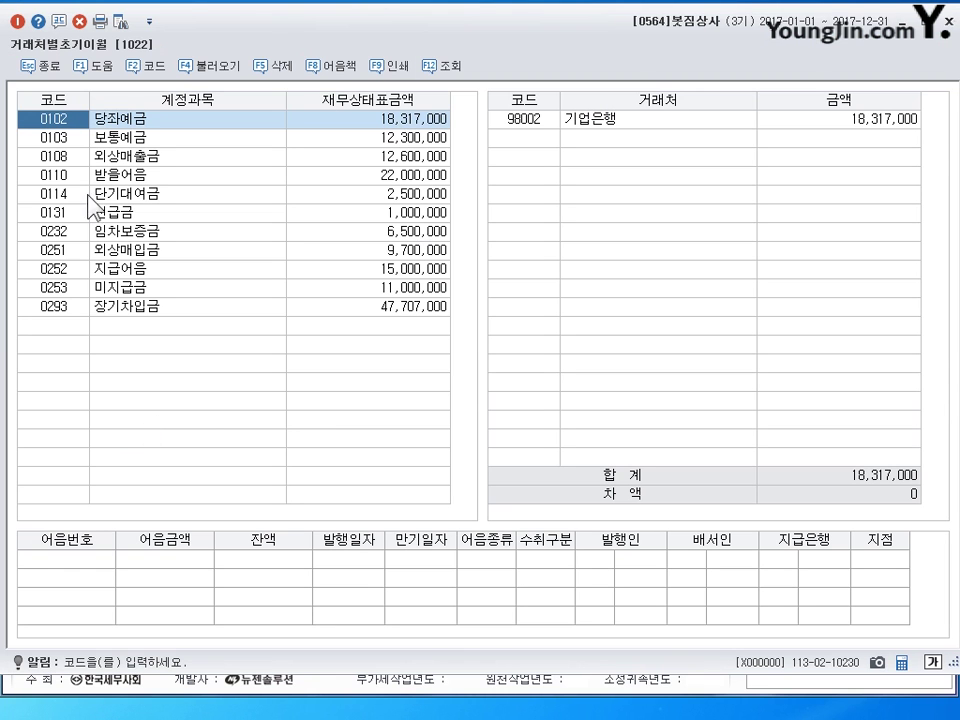
left_click(125, 156)
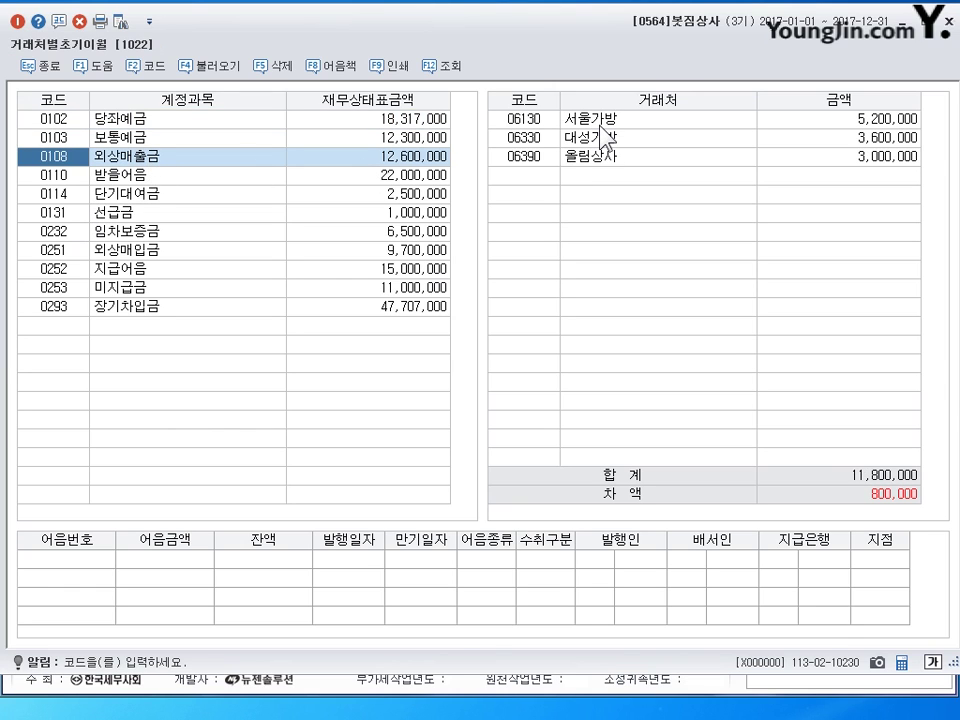
left_click(861, 158)
type("3,800,000")
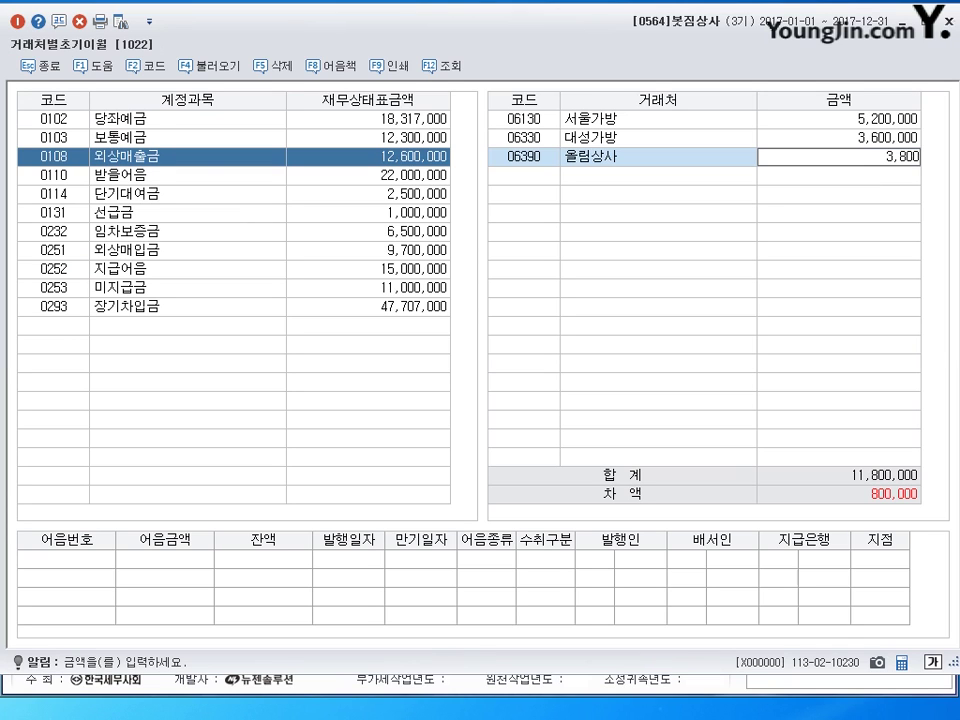
key("Return")
left_click(862, 157)
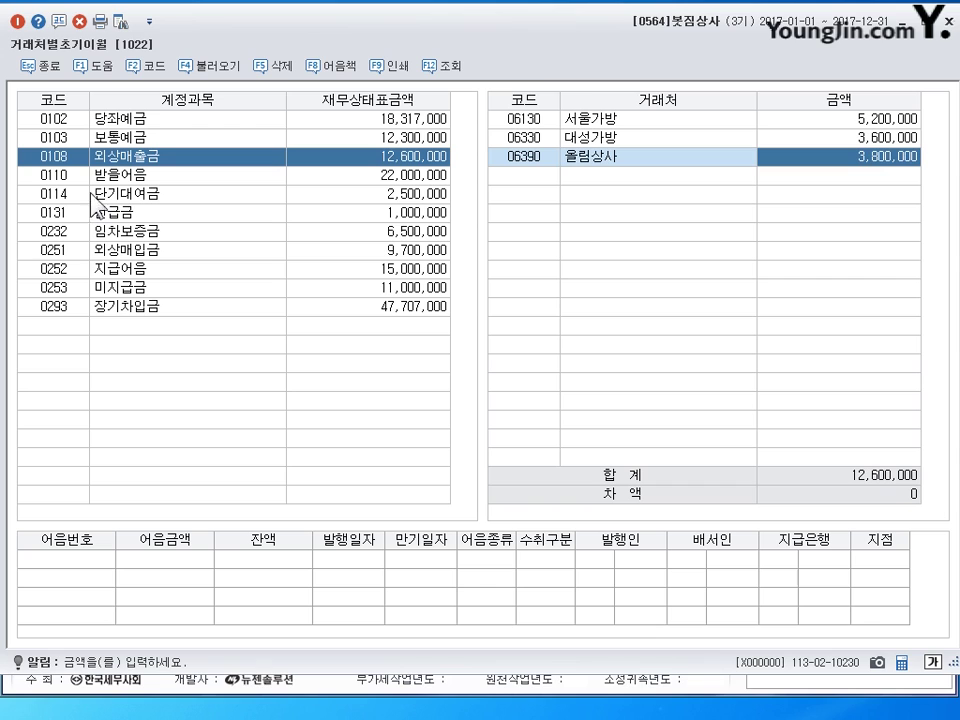
Step: Add client 고운상사 (06420) with an opening balance of 1,500,000 under 외상매입금 and close 거래처별초기이월
left_click(167, 254)
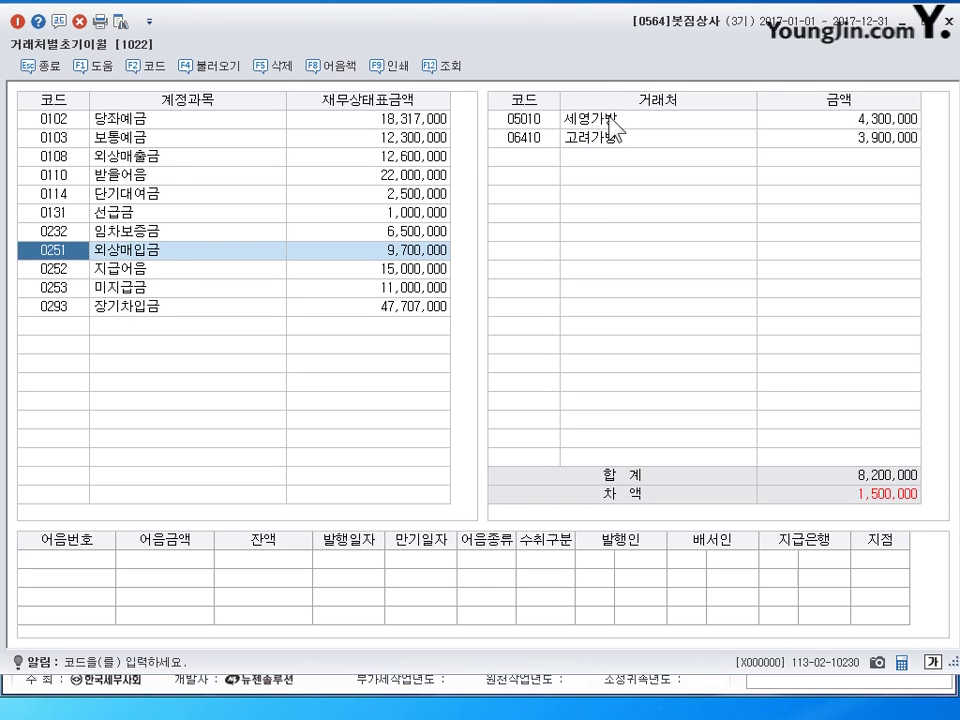
left_click(523, 160)
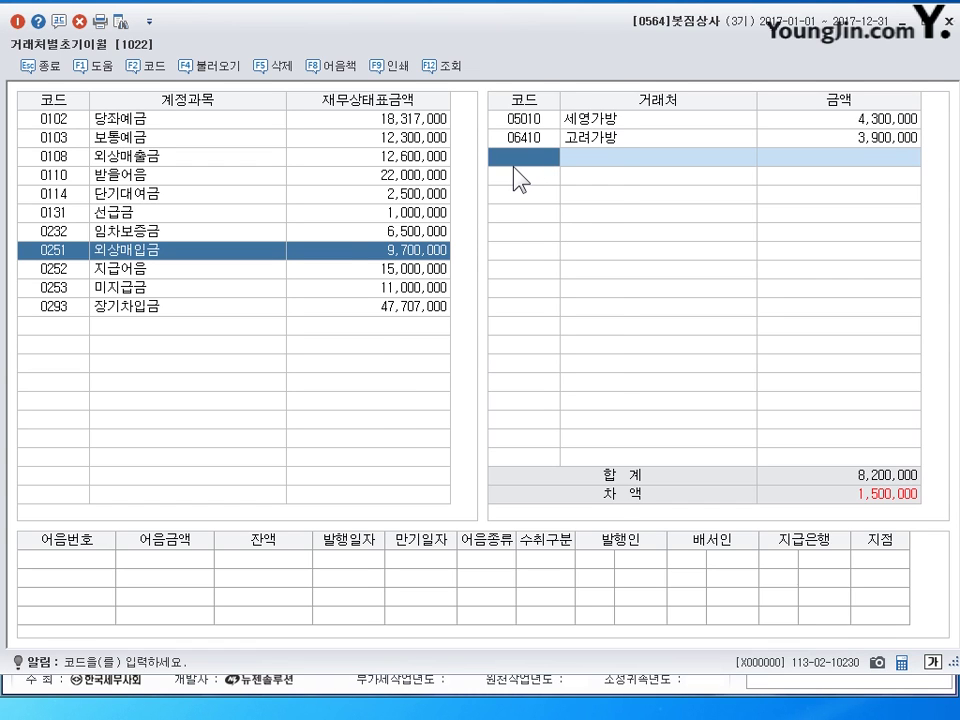
key("F2")
type("고")
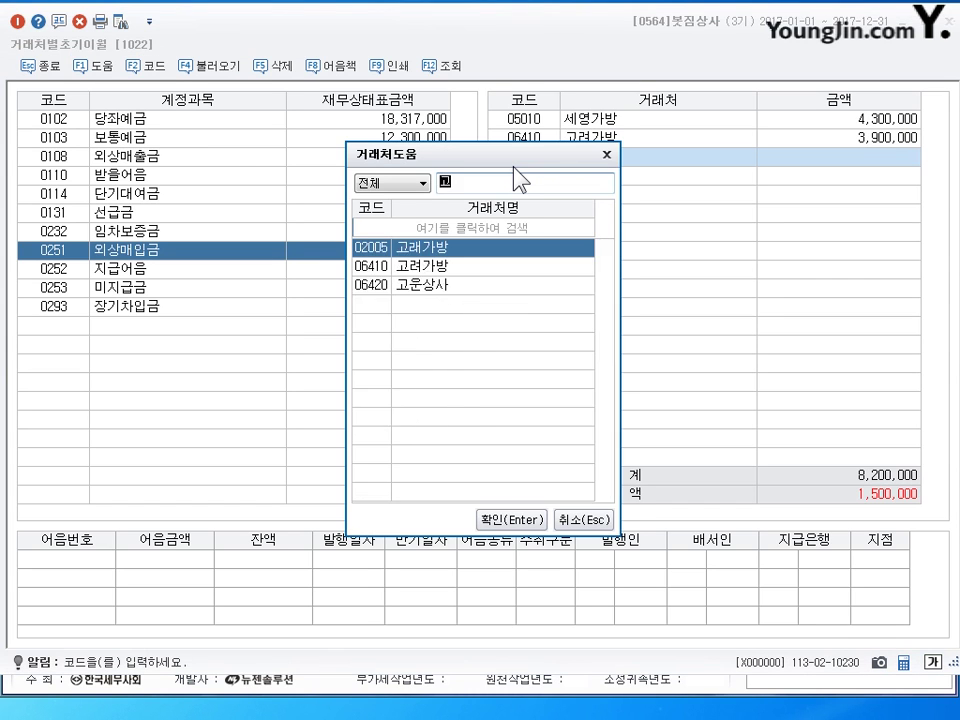
type("운")
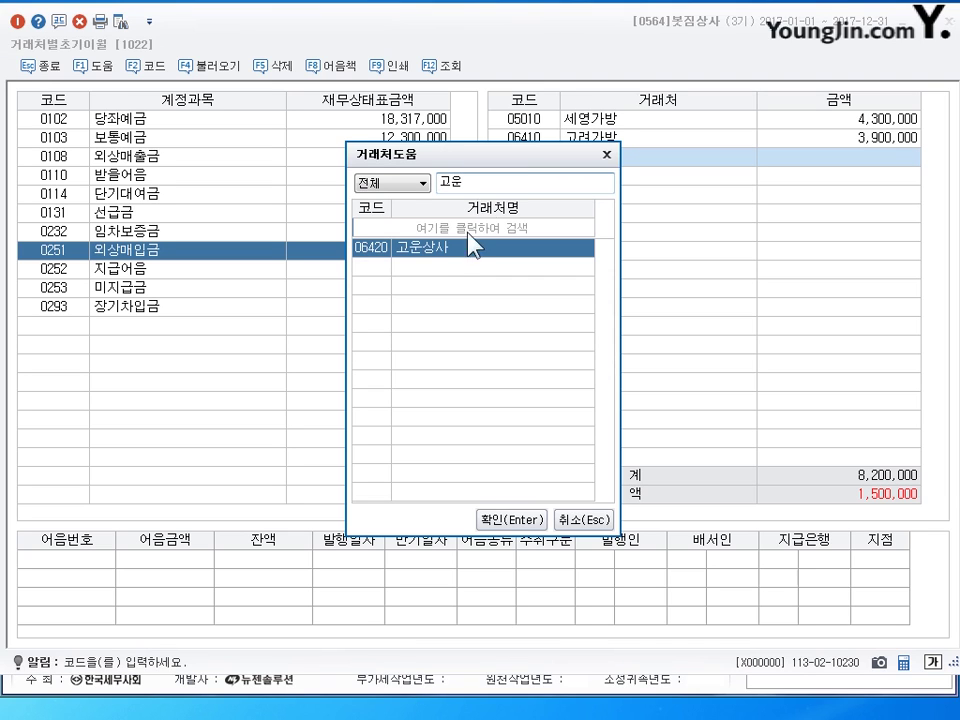
key("Return")
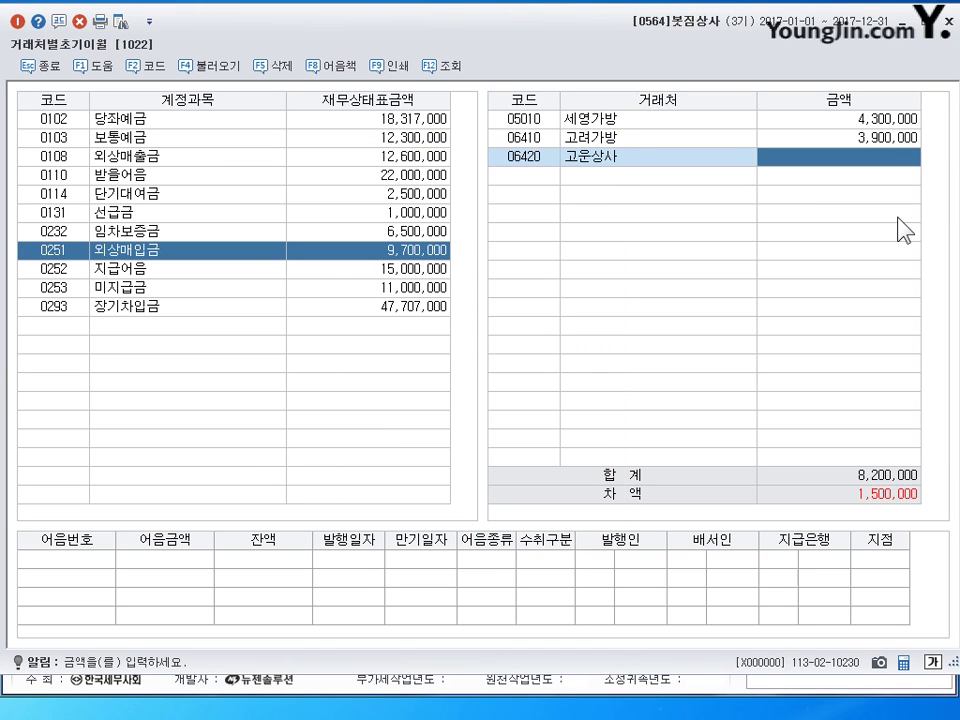
type("1500000")
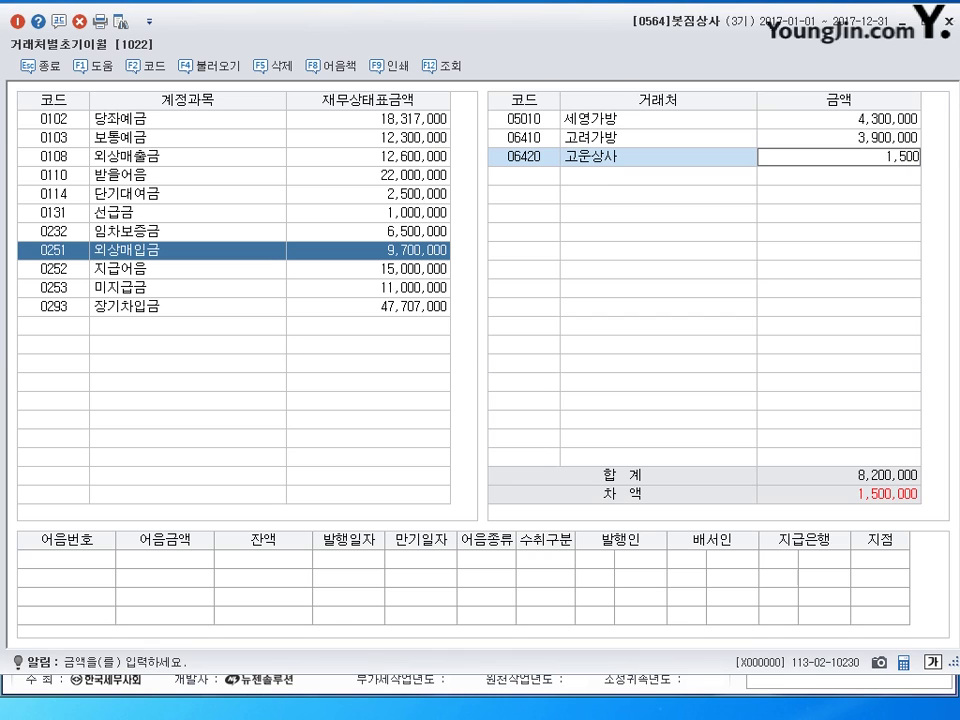
key("Return")
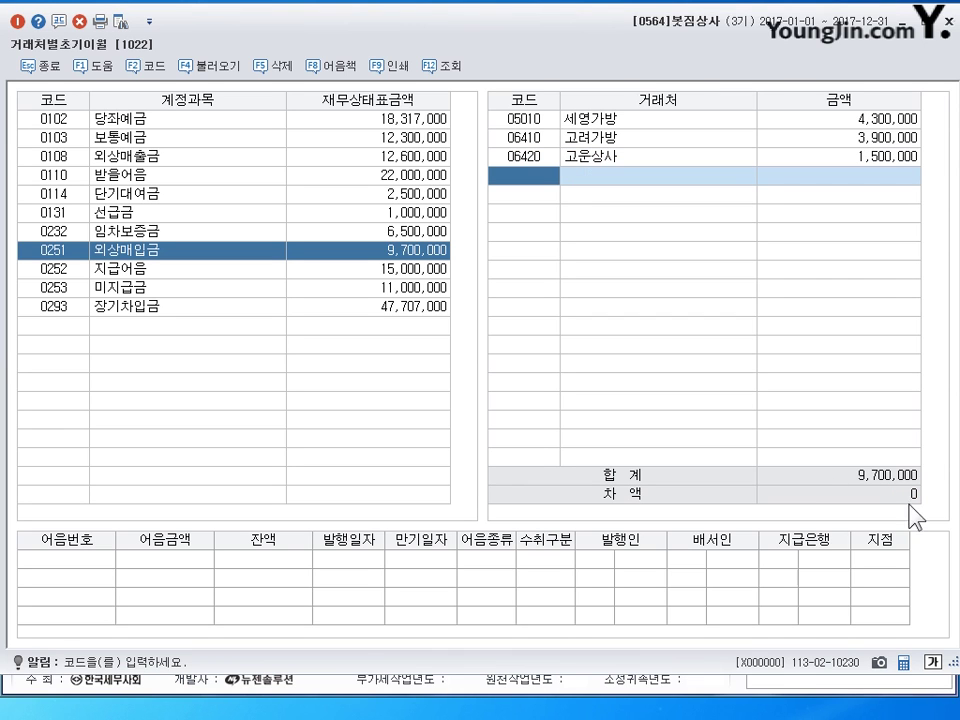
left_click(947, 28)
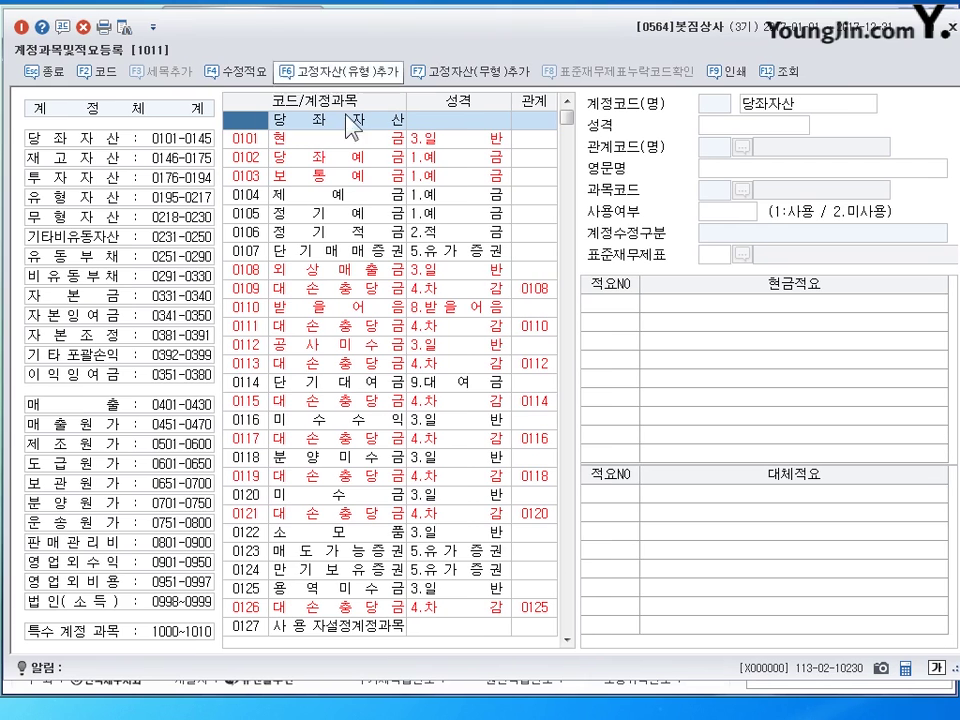
Step: In 계정과목및적요등록, register 대체적요 3 as 명절선물대금 지급 for account 0811 복리후생비 under 판매관리비 and close it
left_click(120, 541)
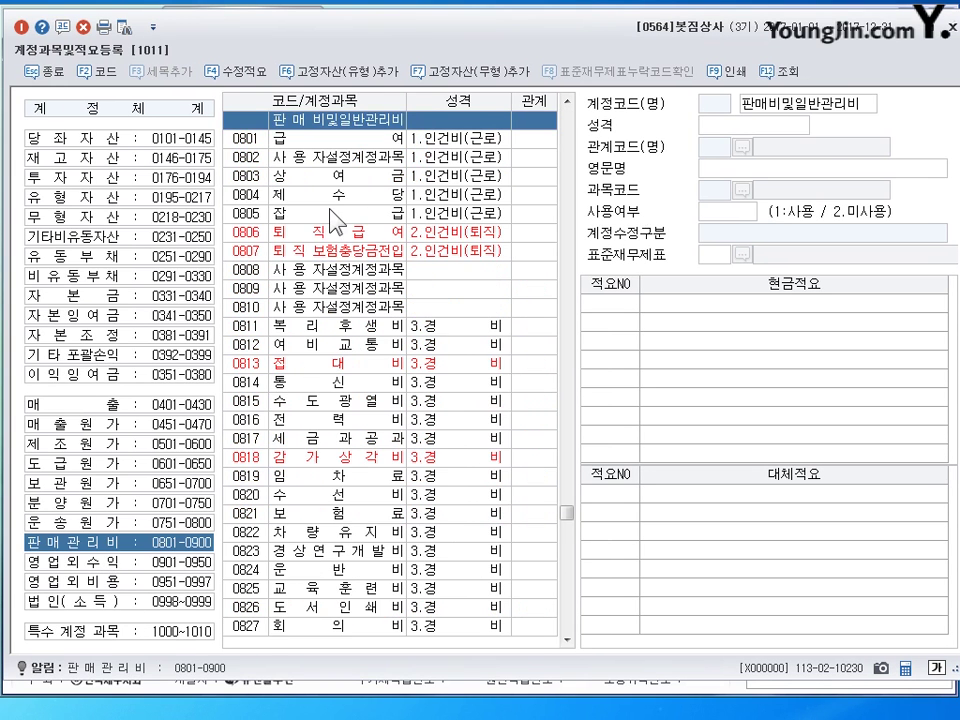
left_click(306, 327)
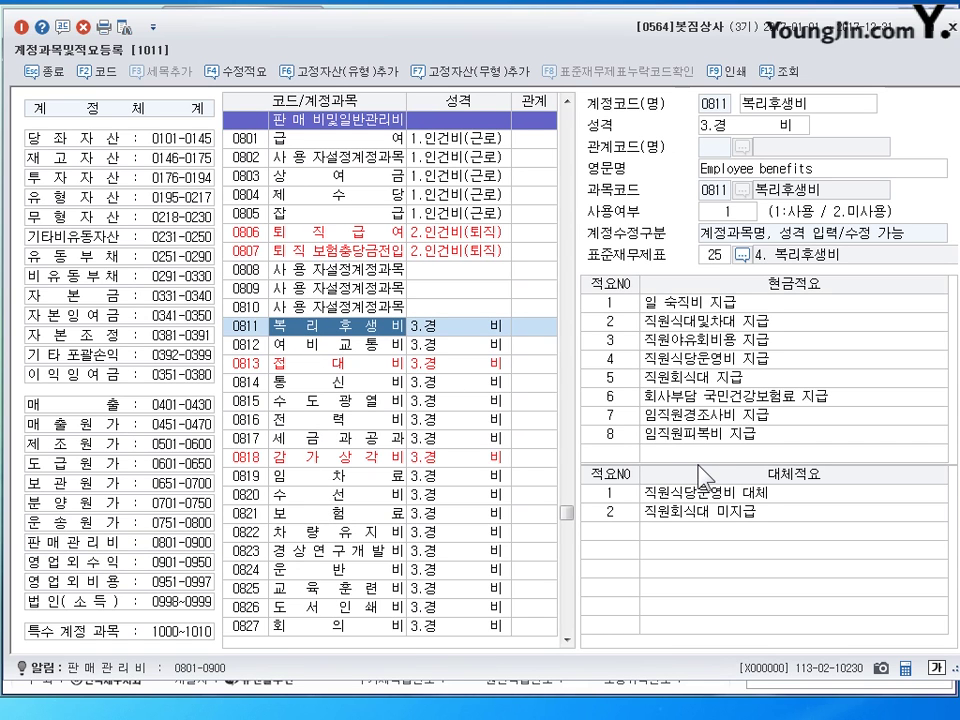
left_click(617, 532)
type("3")
key("Return")
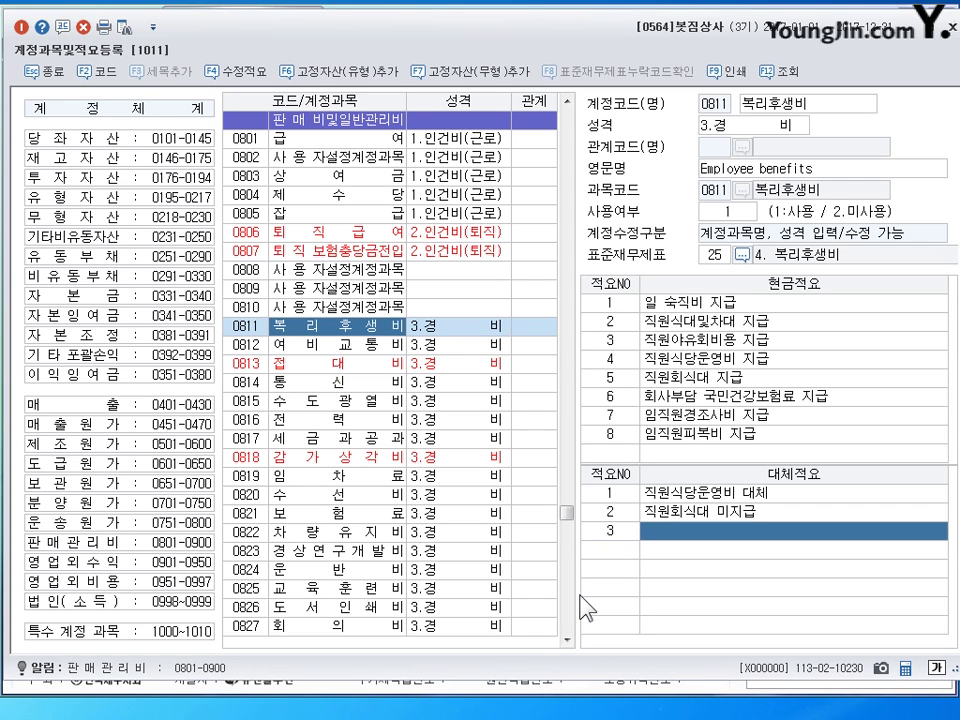
type("며ㅑ")
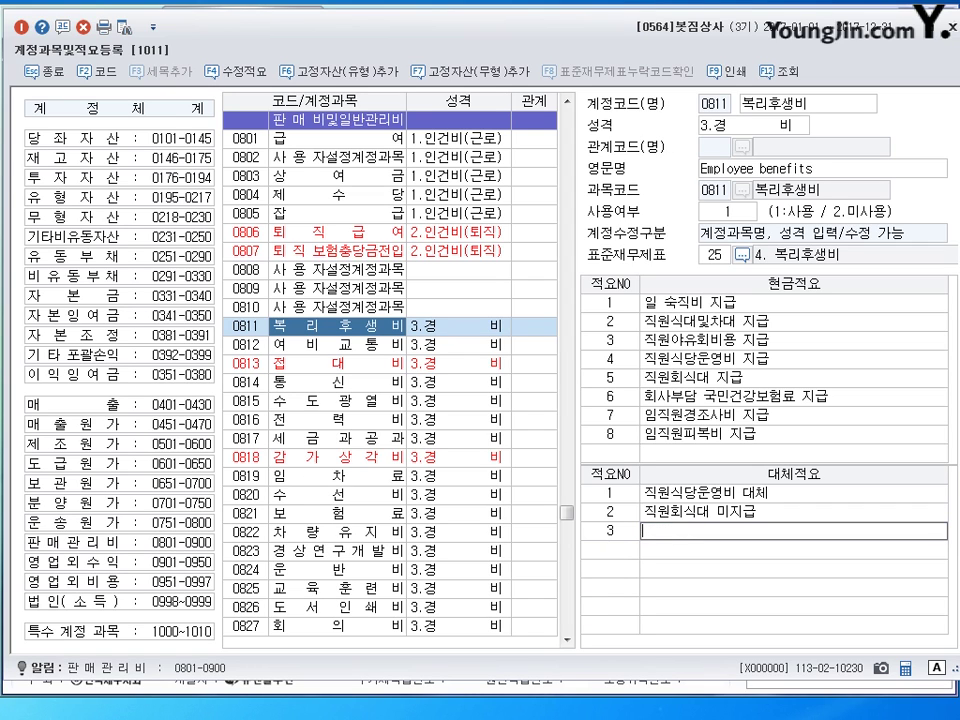
type("ㅁ")
type("절산")
type("선물대금 지")
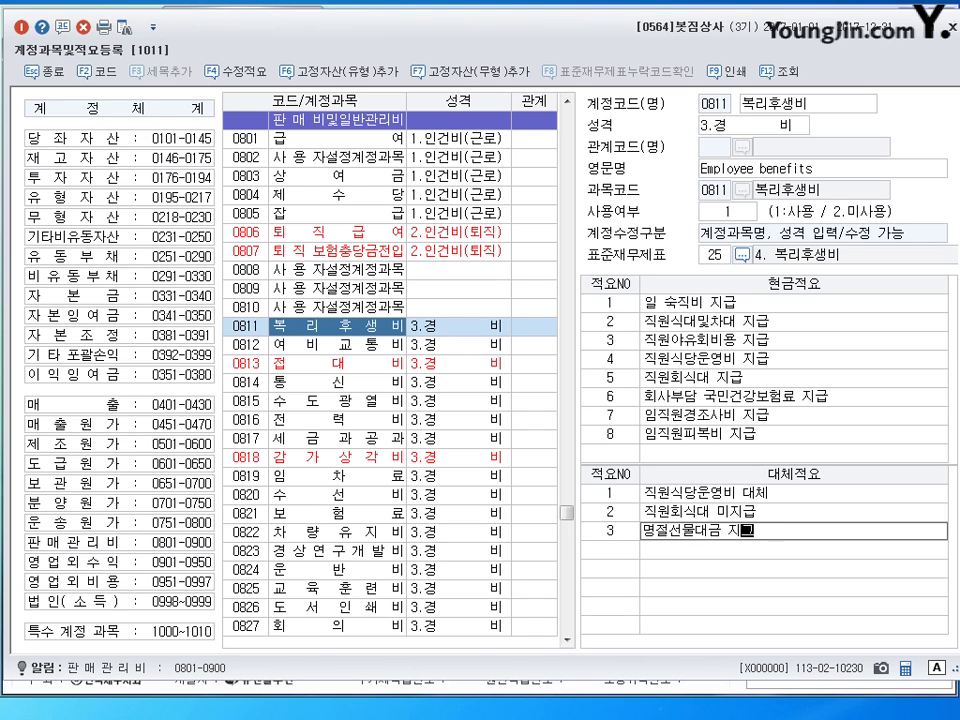
type("급")
key("Return")
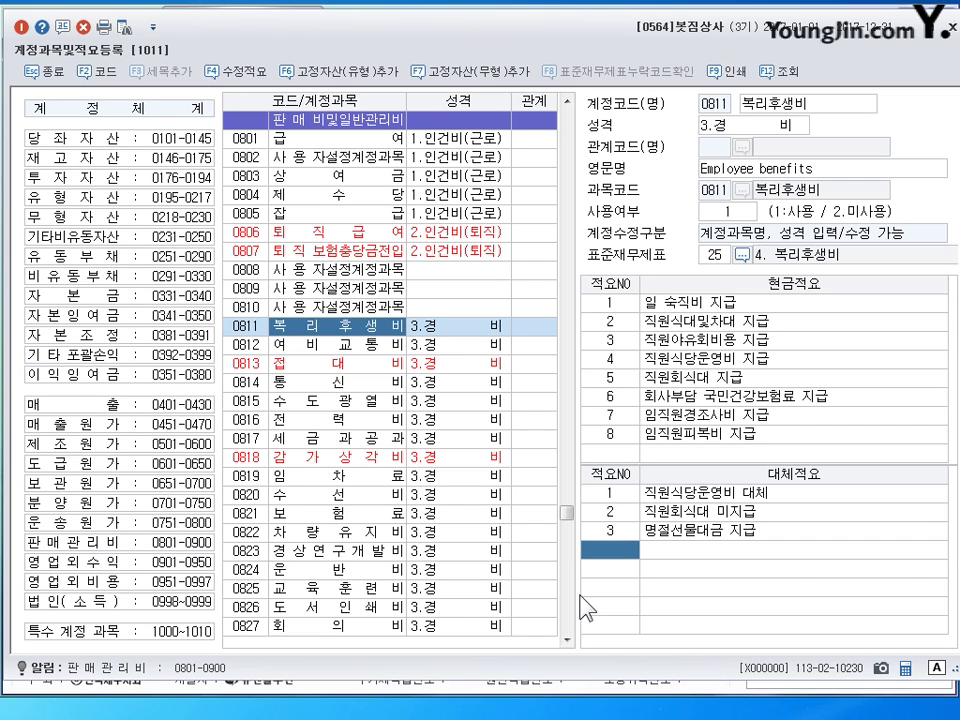
left_click(737, 531)
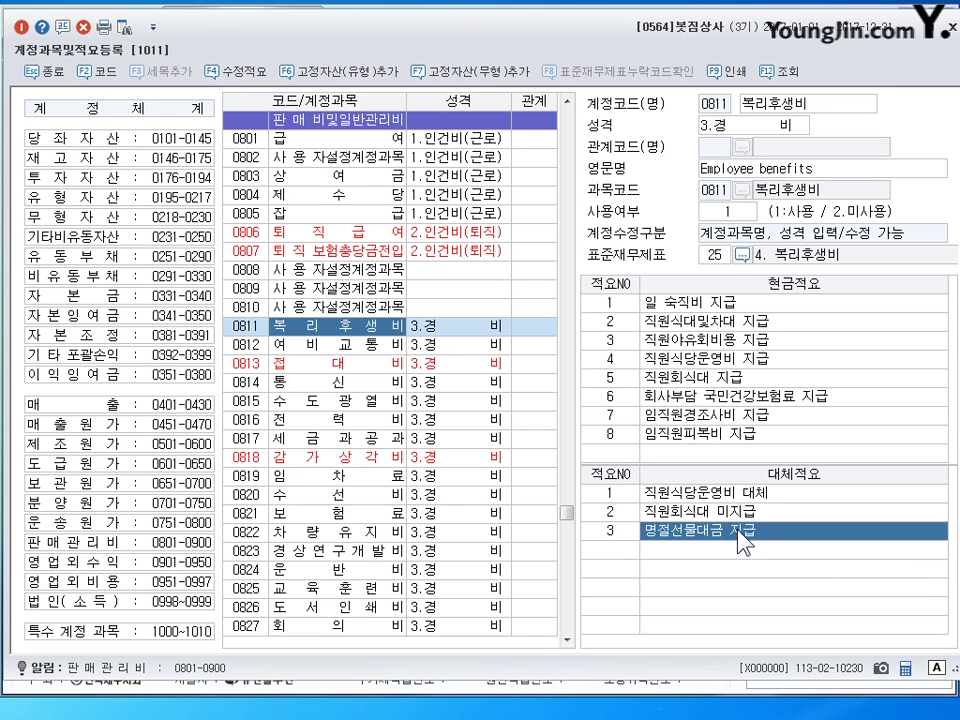
key("Escape")
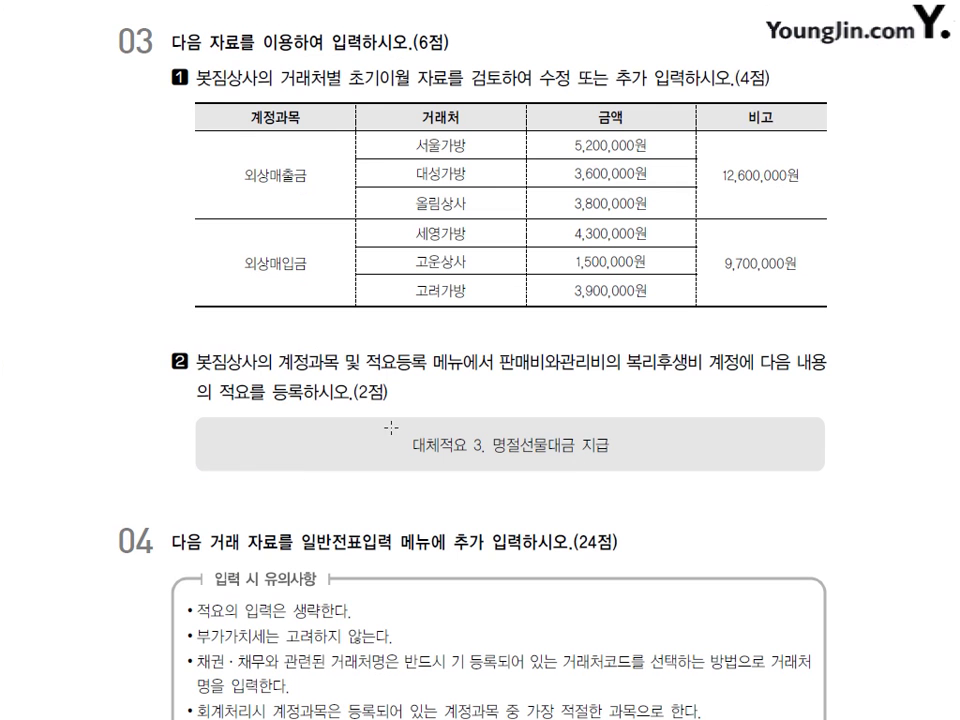
Step: Read problem 04's entry notes and mark up transaction 1, writing 받을어음 above 약속어음 and circling 추심수수료
scroll(378, 403, "down", 5)
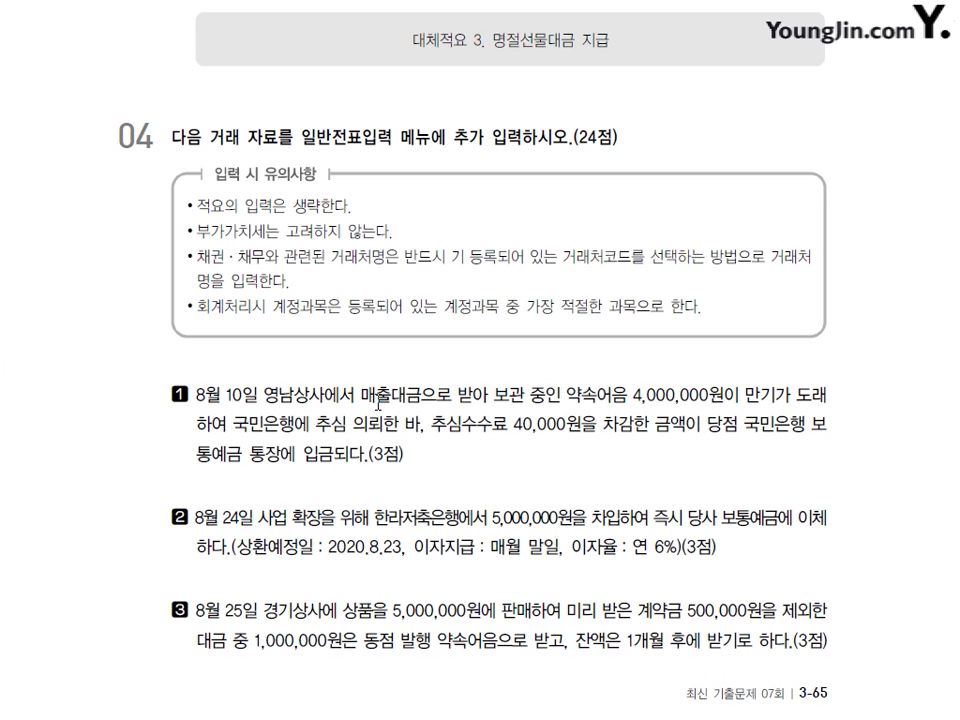
scroll(378, 405, "up", 1)
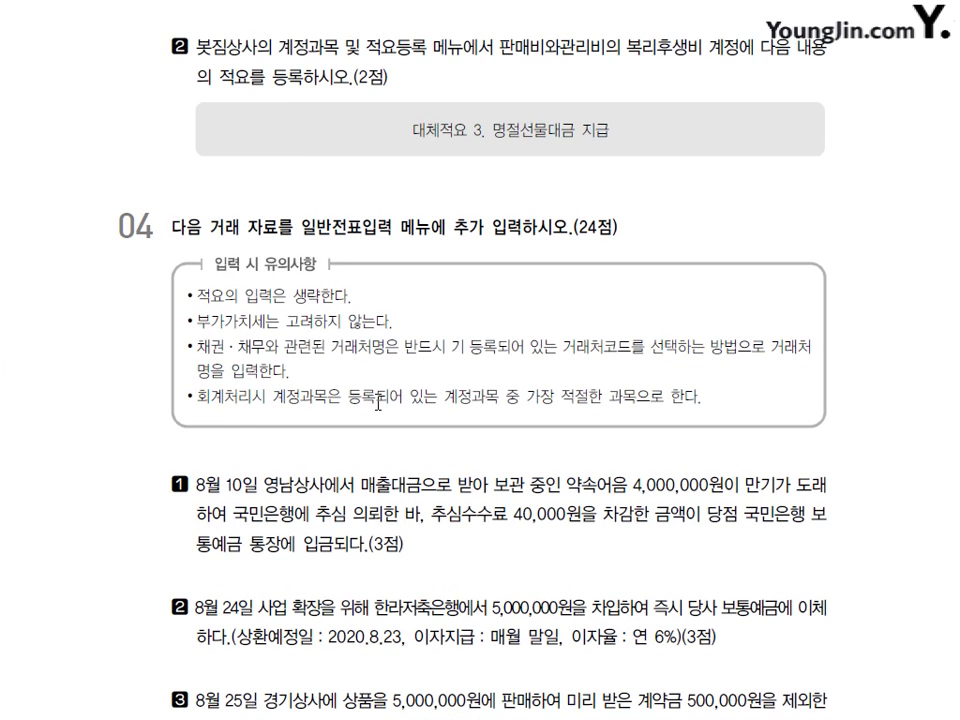
scroll(378, 404, "down", 1)
scroll(378, 404, "up", 1)
scroll(378, 405, "down", 1)
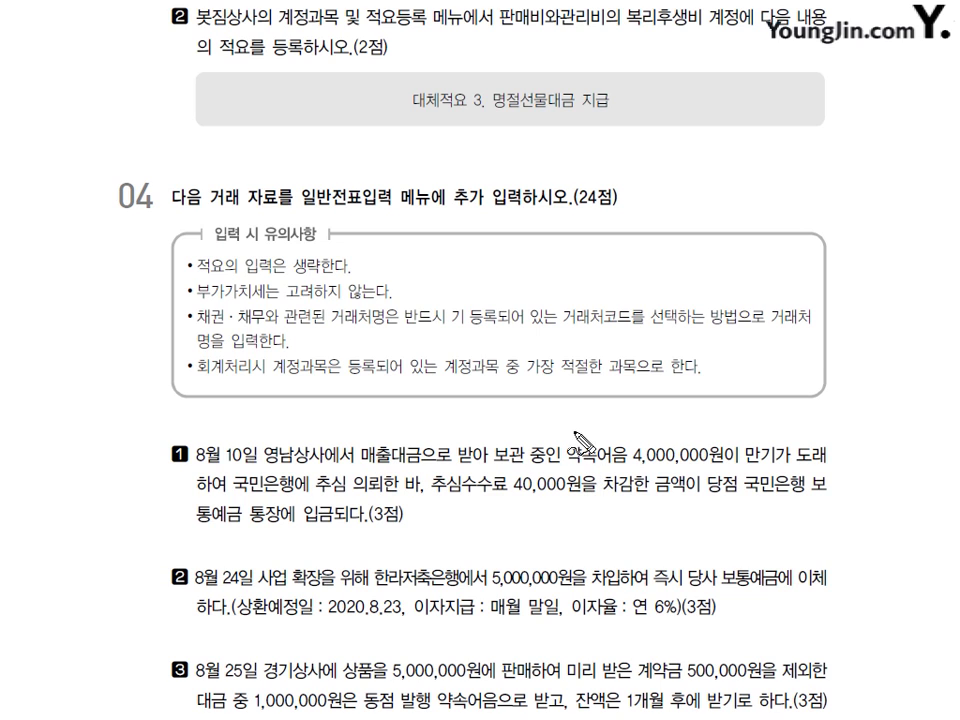
mouse_move(578, 425)
left_mouse_down()
mouse_move(570, 430)
mouse_move(600, 426)
mouse_move(622, 440)
left_mouse_up()
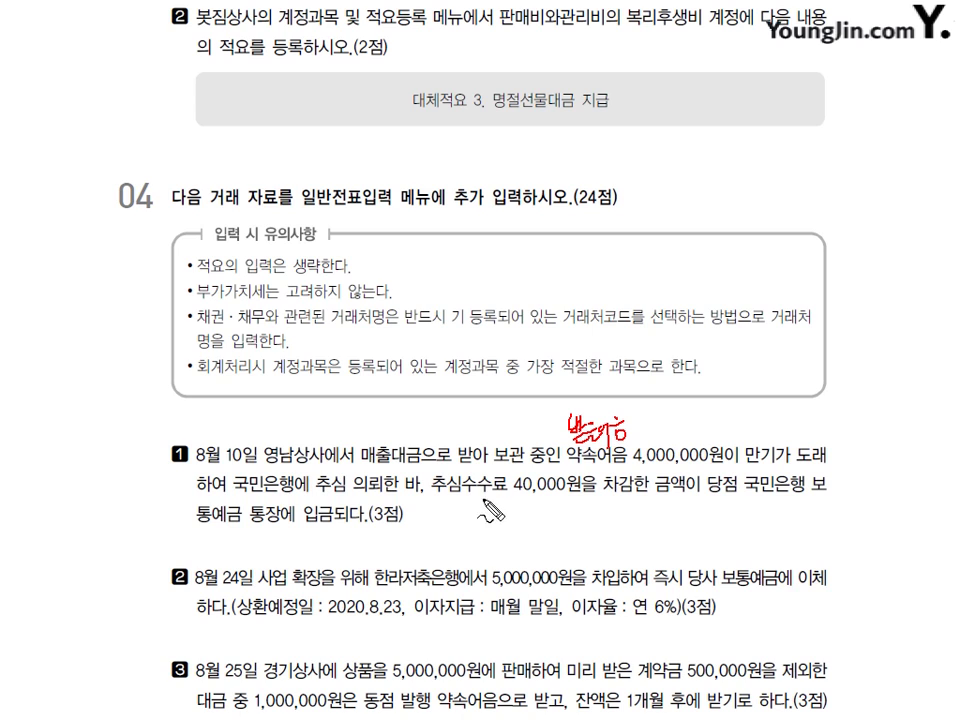
mouse_move(487, 470)
left_mouse_down()
mouse_move(437, 484)
mouse_move(489, 468)
left_mouse_up()
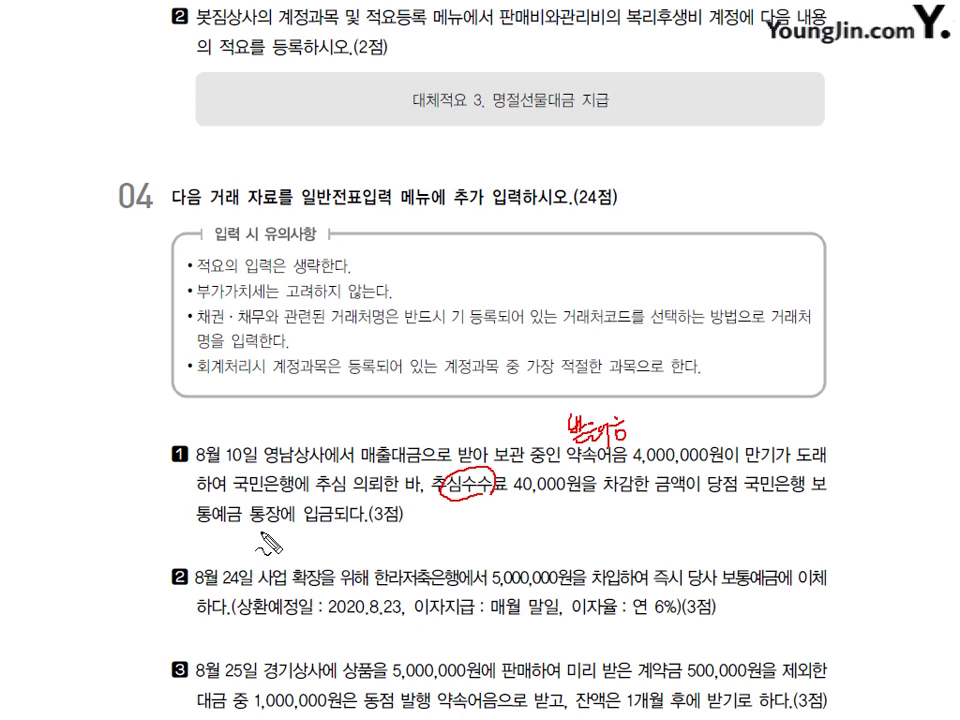
mouse_move(445, 462)
left_mouse_down()
mouse_move(443, 436)
mouse_move(449, 442)
left_mouse_up()
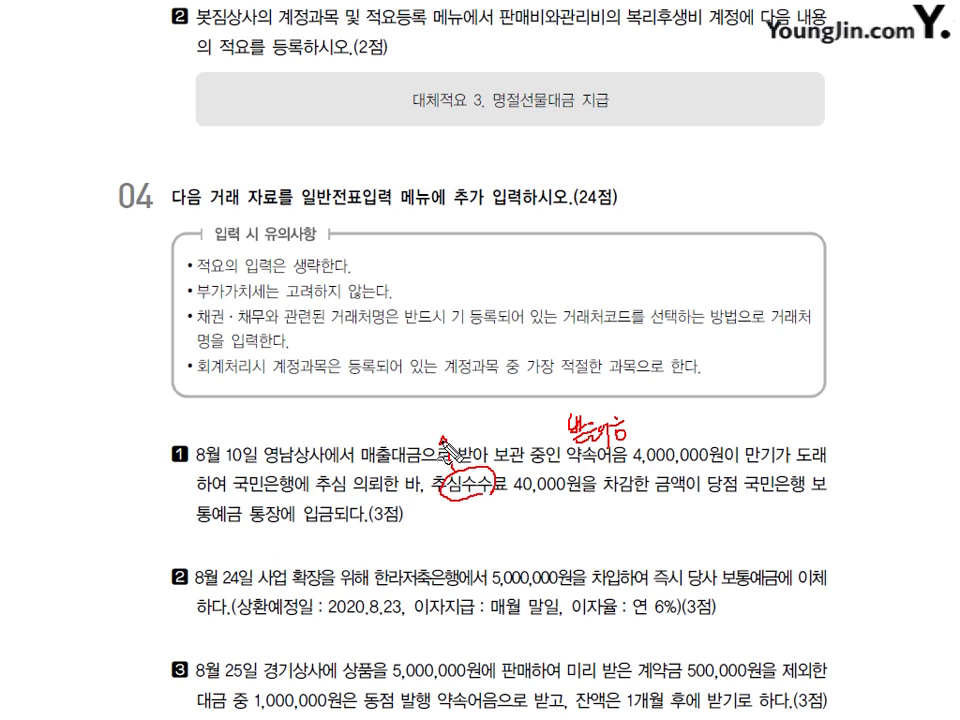
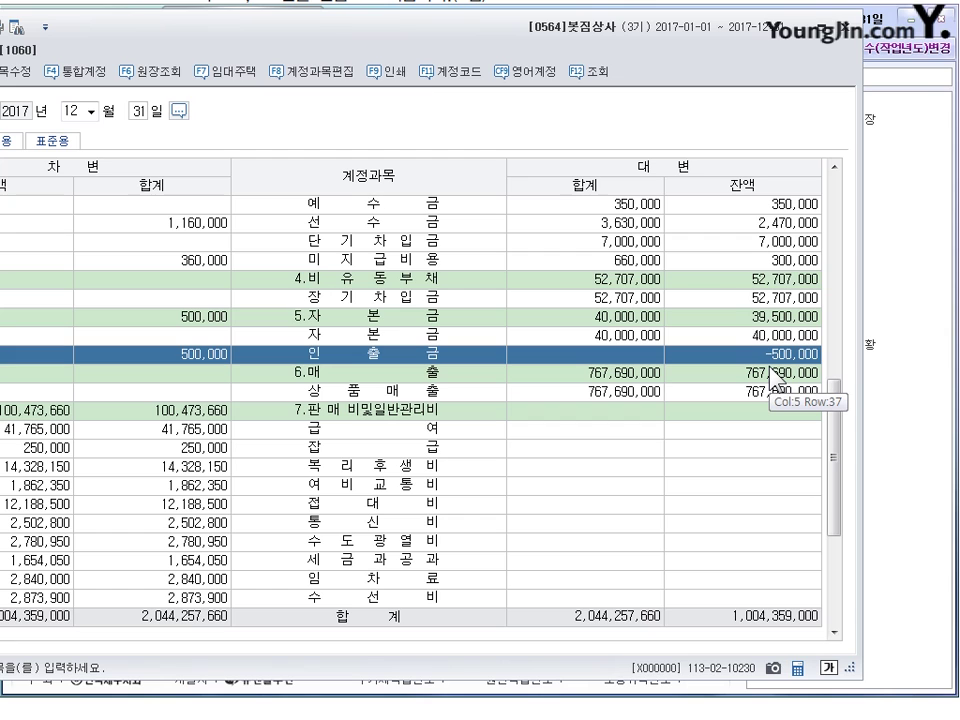
Step: Handwrite the entry for problem 06-1 on the exam sheet, debit 자본금 and credit 인출금 500,000, and clear the annotations
left_click(457, 715)
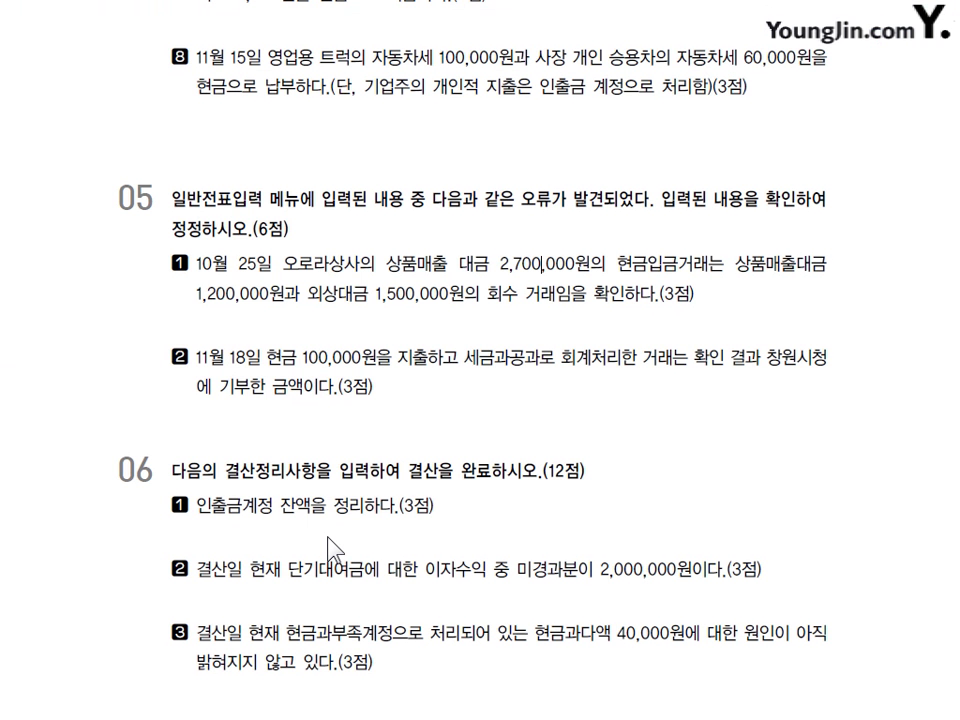
mouse_move(382, 508)
left_mouse_down()
mouse_move(378, 555)
mouse_move(398, 524)
left_mouse_up()
left_click_drag(405, 516, 414, 543)
mouse_move(414, 515)
left_mouse_down()
mouse_move(419, 530)
mouse_move(445, 539)
left_mouse_up()
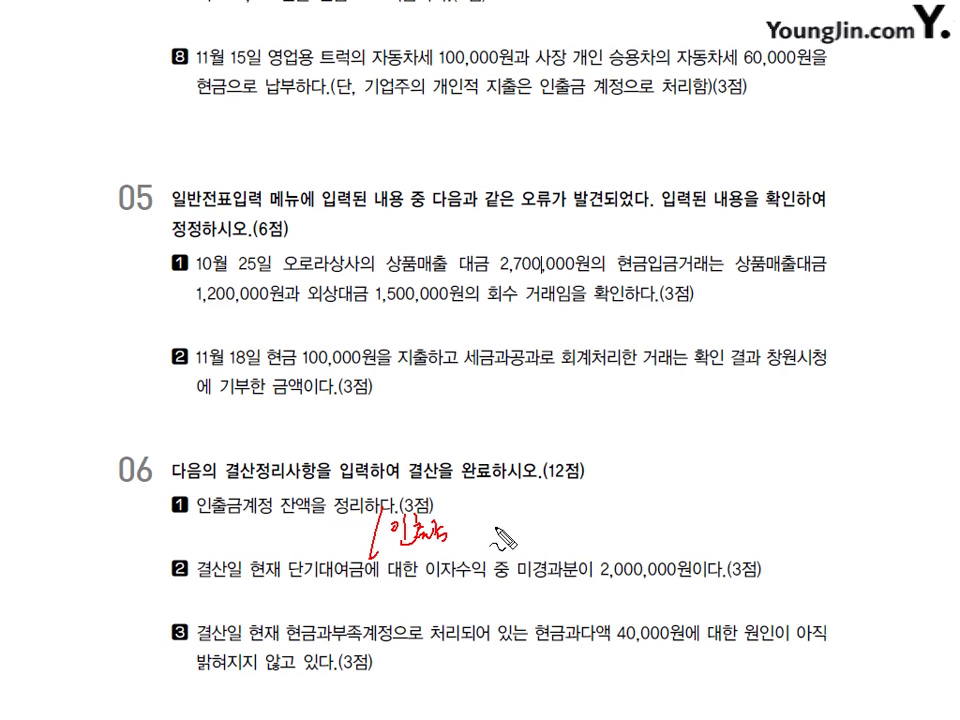
mouse_move(494, 528)
left_mouse_down()
mouse_move(497, 545)
mouse_move(560, 531)
left_mouse_up()
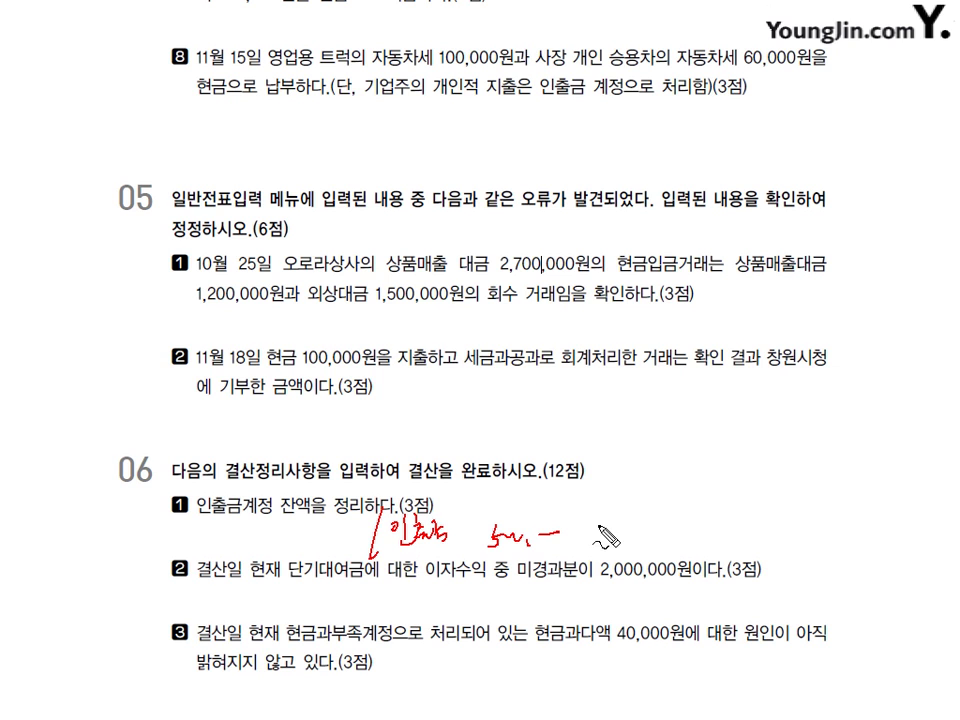
mouse_move(192, 517)
left_mouse_down()
mouse_move(205, 515)
mouse_move(210, 538)
mouse_move(345, 515)
left_mouse_up()
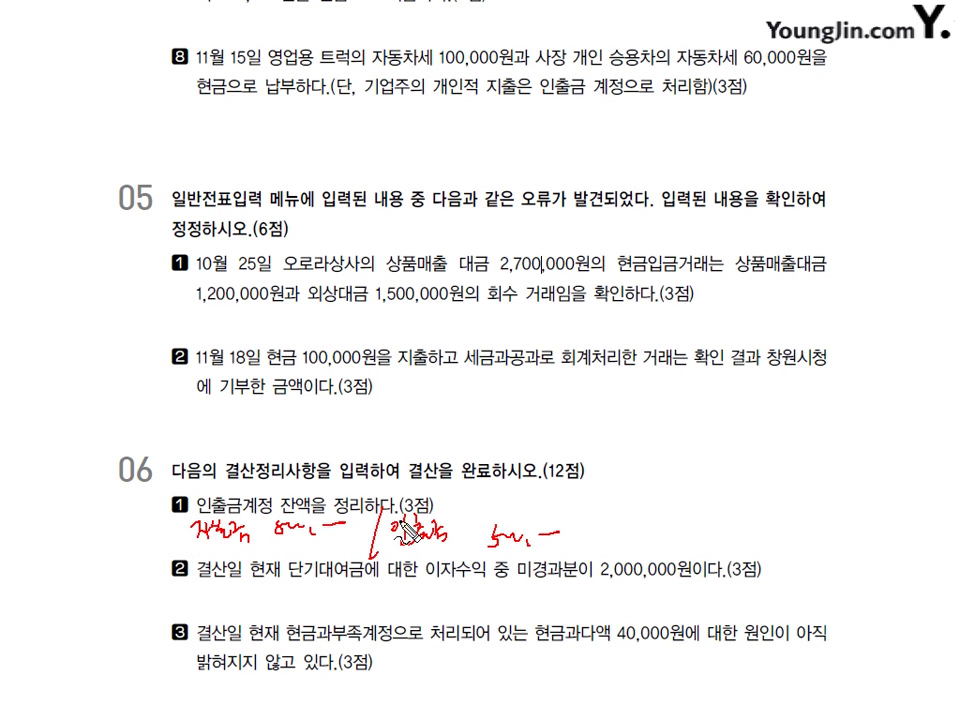
key("Escape")
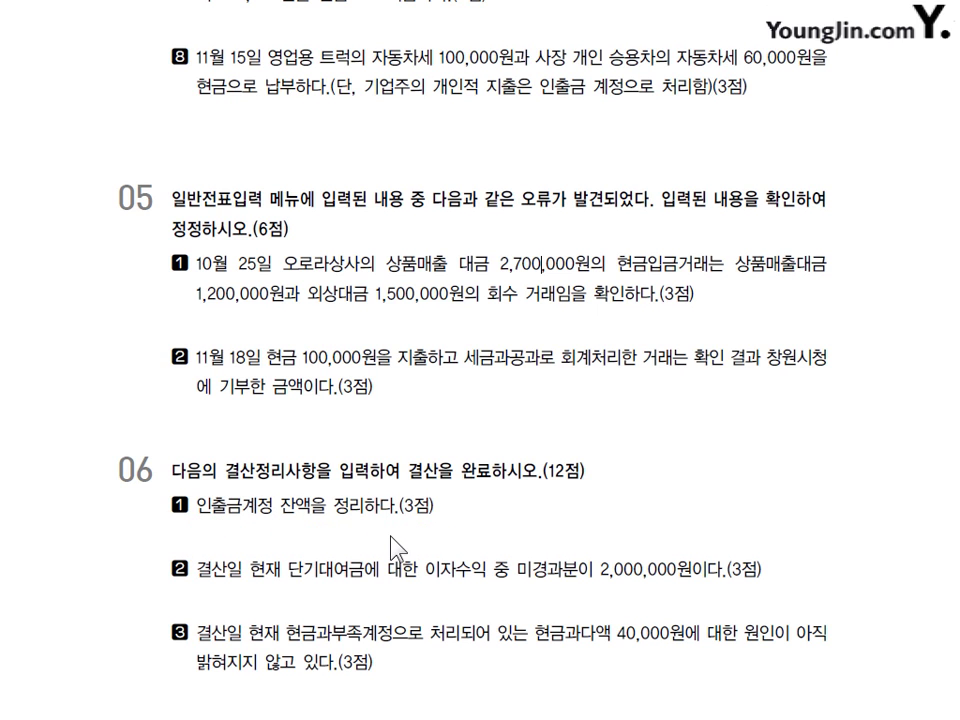
Step: Close the trial balance and enter a December 31 debit line for 0331 자본금 of 500,000 in 일반전표입력
key("alt+Tab")
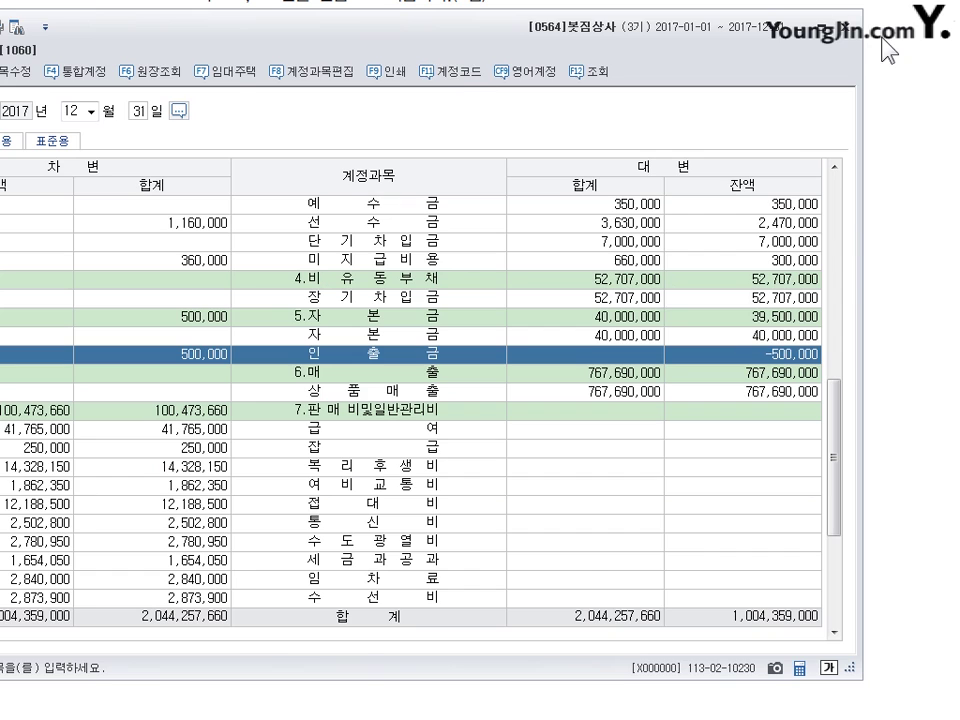
left_click(846, 27)
key("alt+Tab")
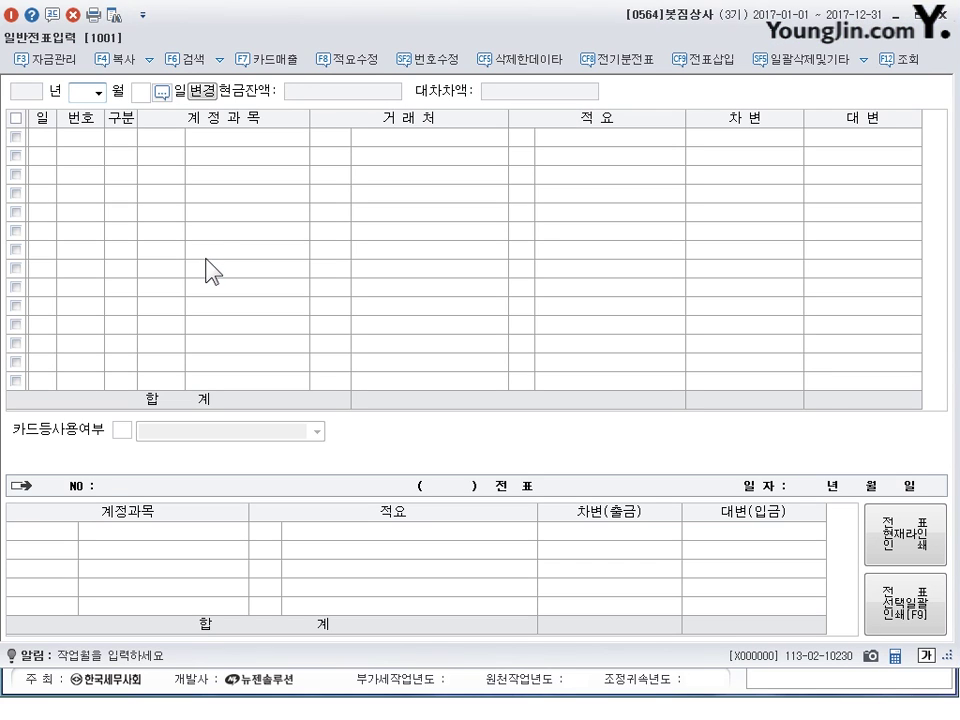
type("12313")
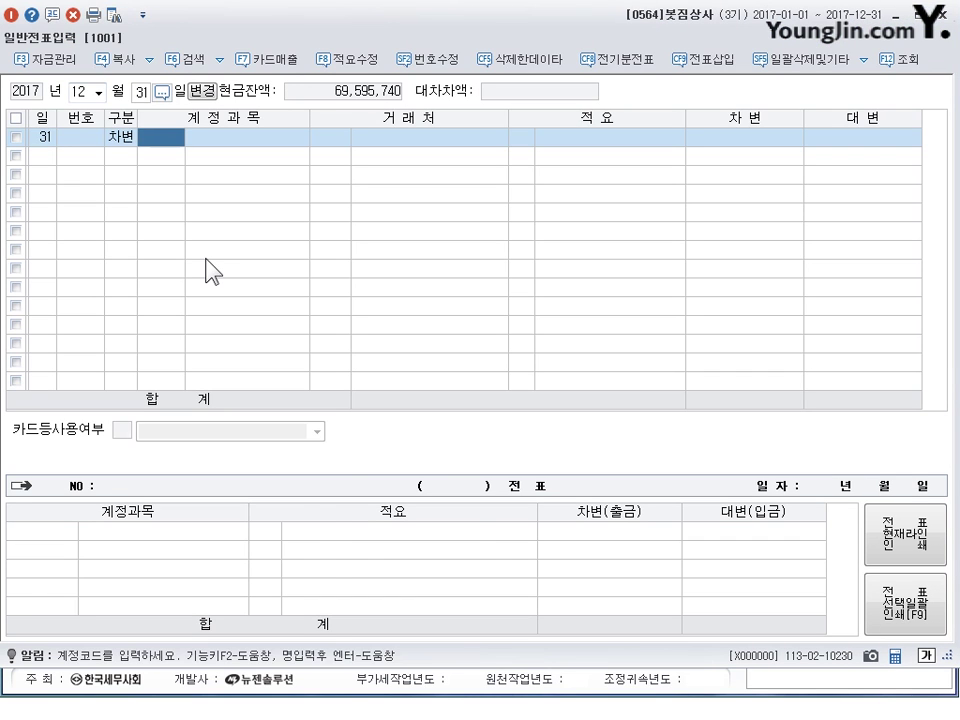
type("331")
key("Return")
key("Return")
key("Return")
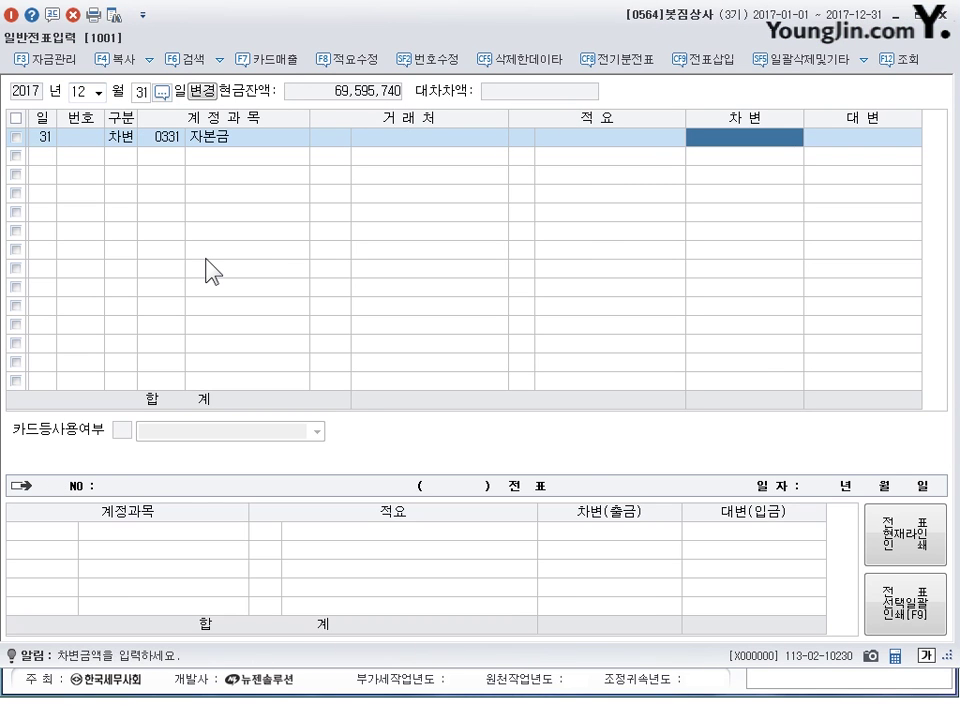
key("Return")
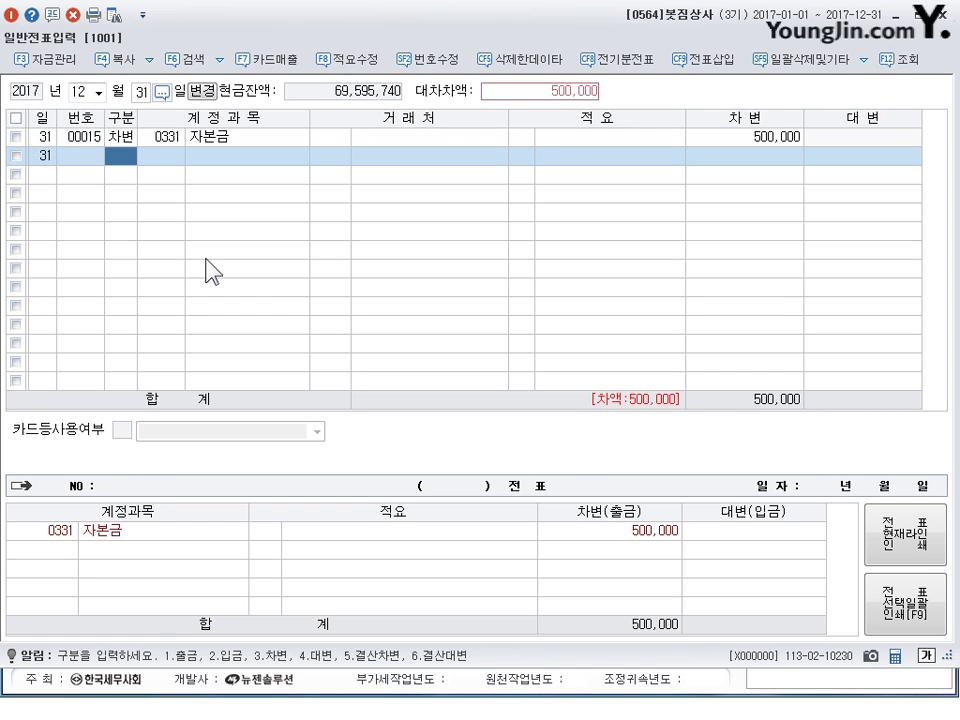
Step: Add the matching credit line for 0338 인출금 of 500,000 to the December 31 voucher
type("4338")
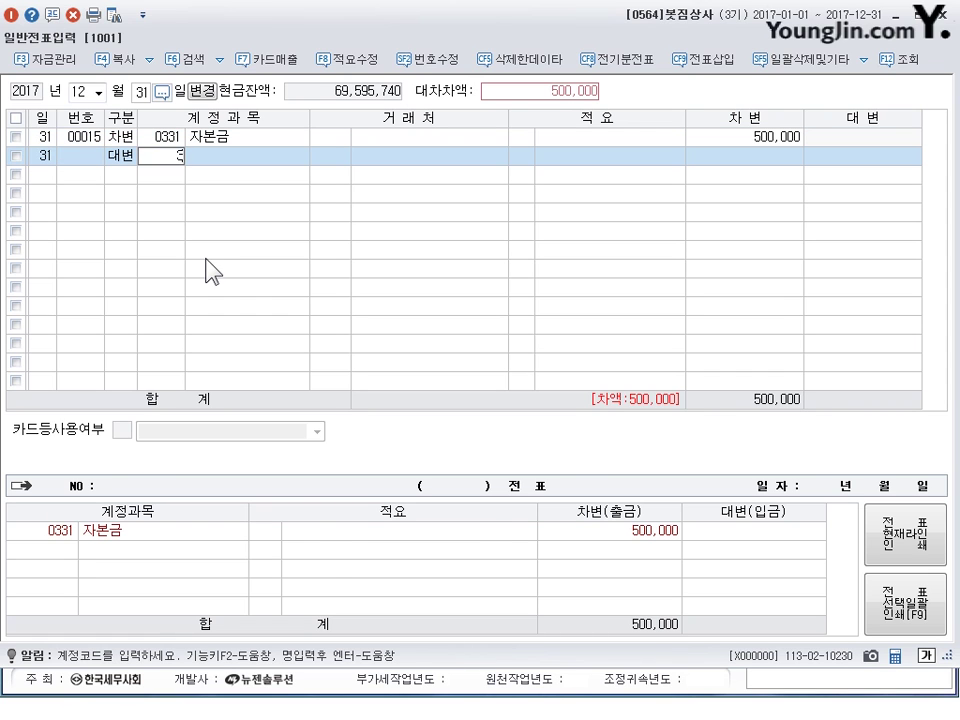
key("Return")
key("Return")
key("Return")
key("Return")
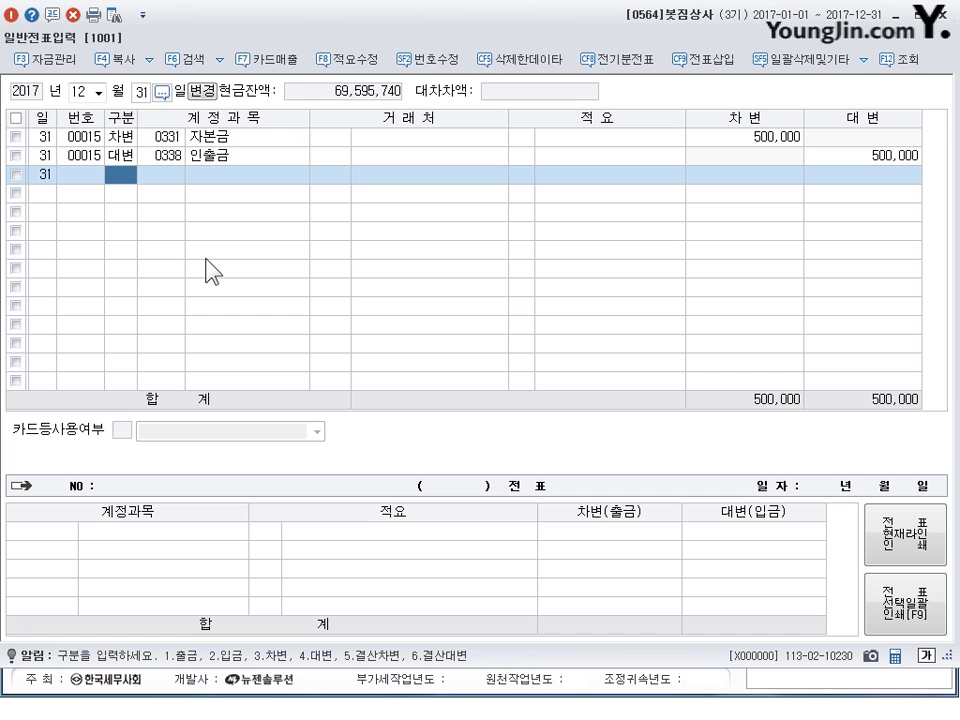
Step: Enter a December 31 debit line for 0901 이자수익 of 2,000,000 in the voucher grid
type("35")
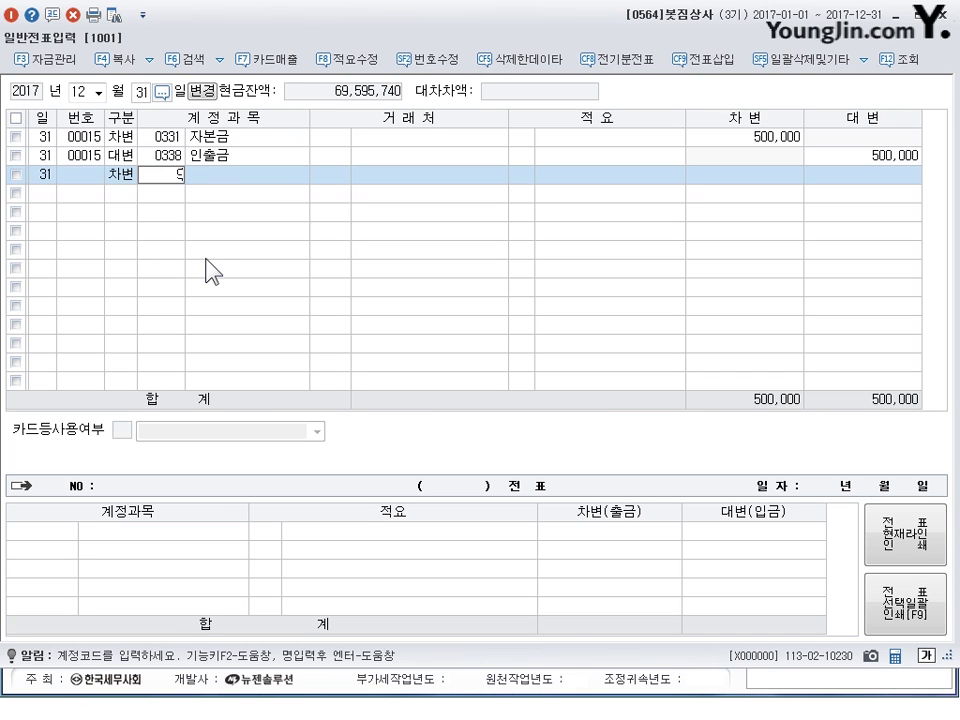
type("1")
key("Return")
key("Return")
key("Return")
key("Return")
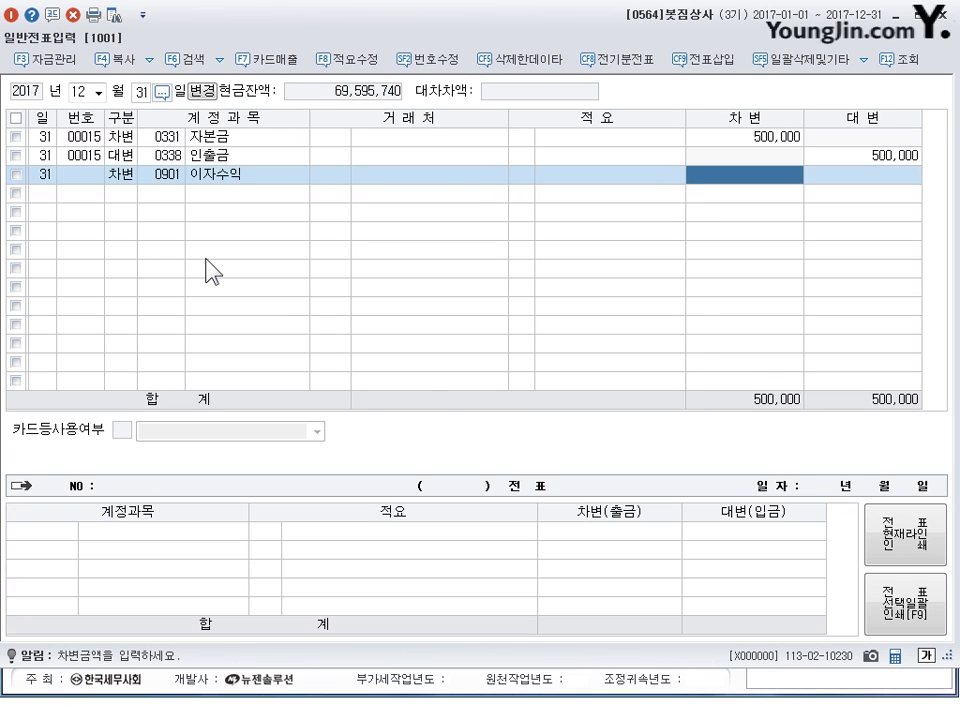
type("2,000,000")
key("Return")
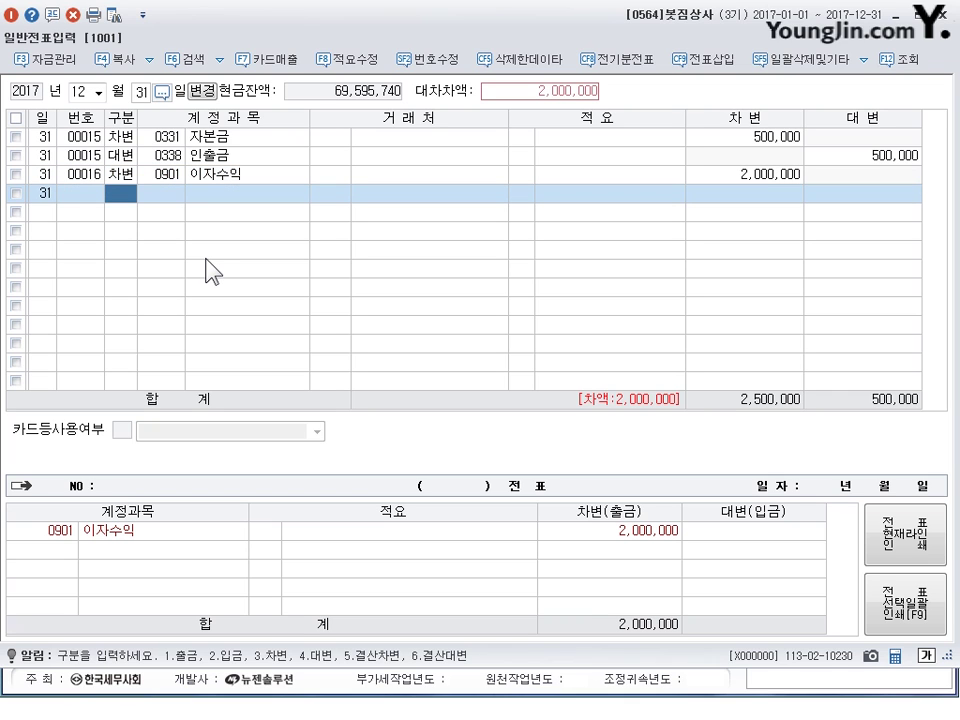
Step: Add the matching credit line for 0263 선수수익 of 2,000,000 to the December 31 voucher
type("4")
key("Return")
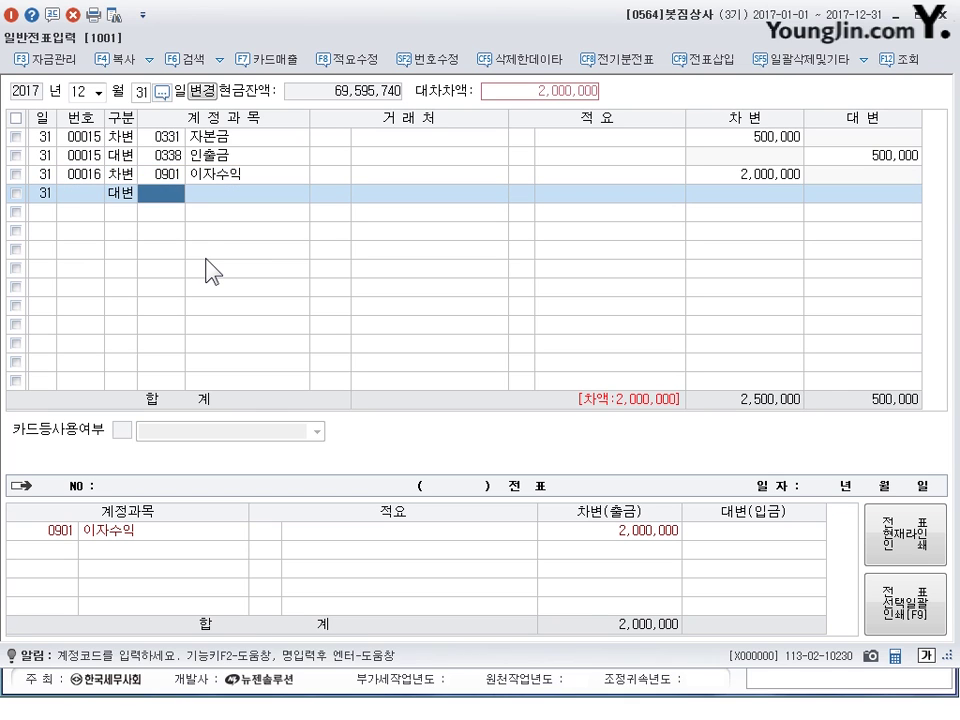
type("263")
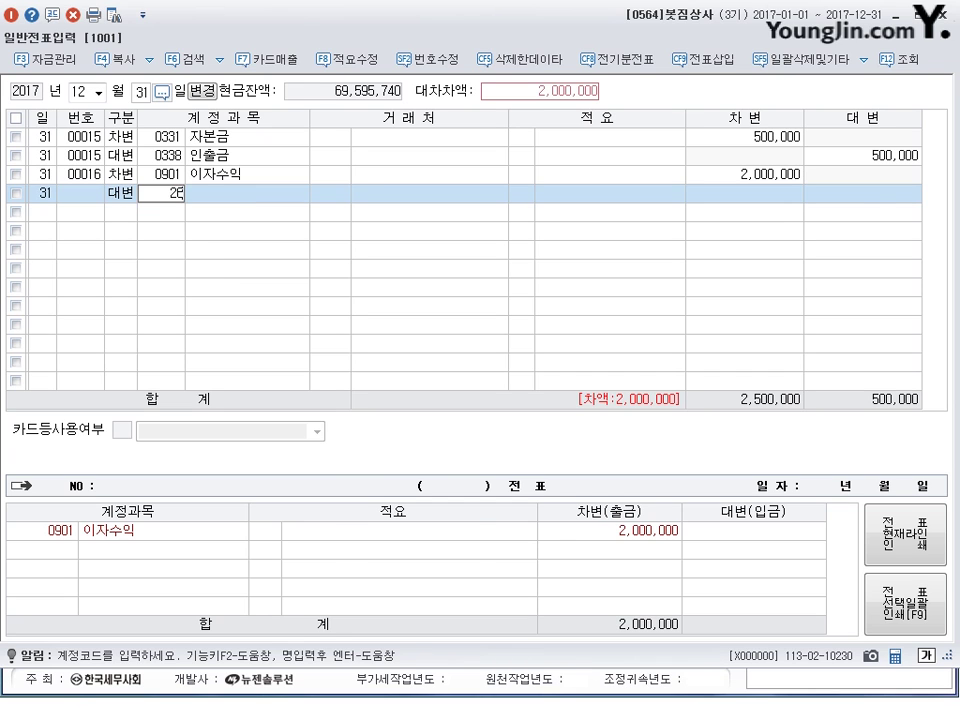
key("Return")
key("Down")
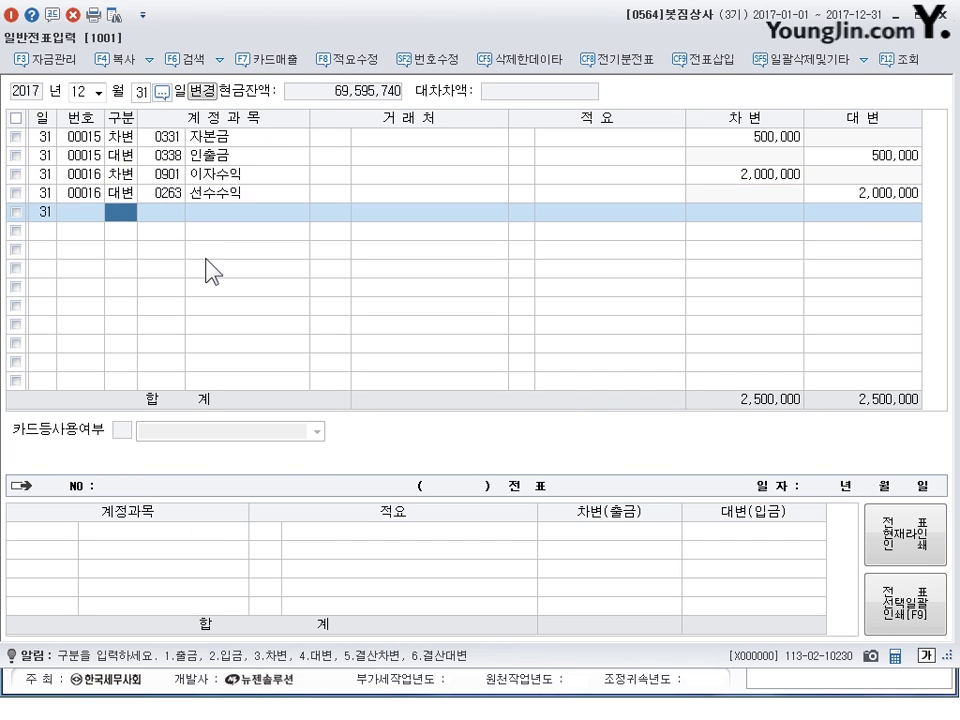
Step: Enter a December 31 debit line for 0141 현금과부족 of 40,000
type("3")
key("Return")
type("141")
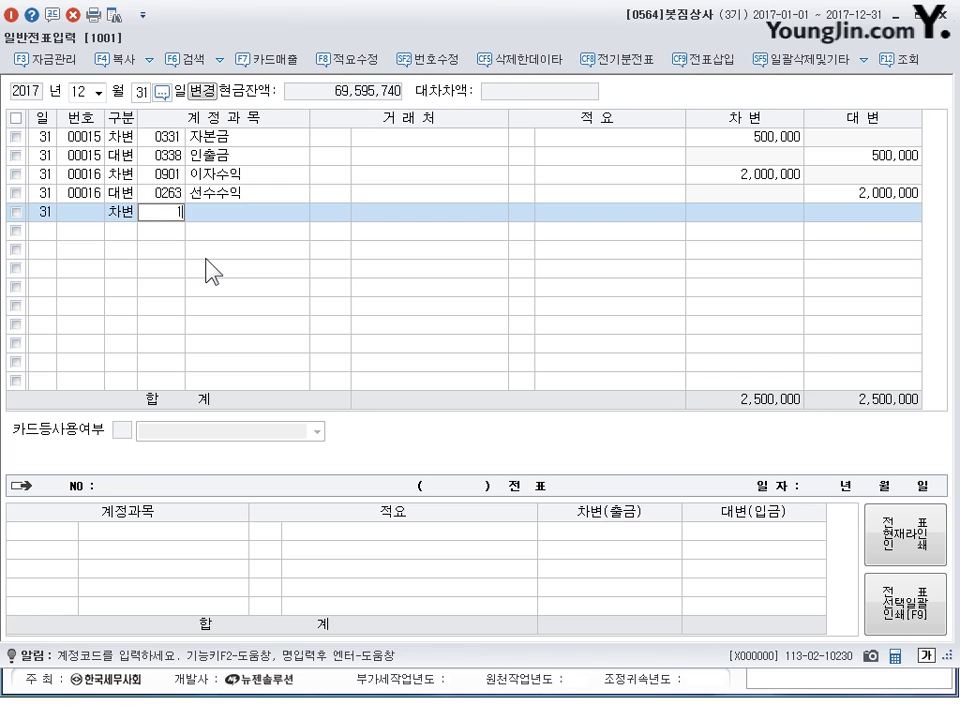
key("Return")
key("Return")
key("Return")
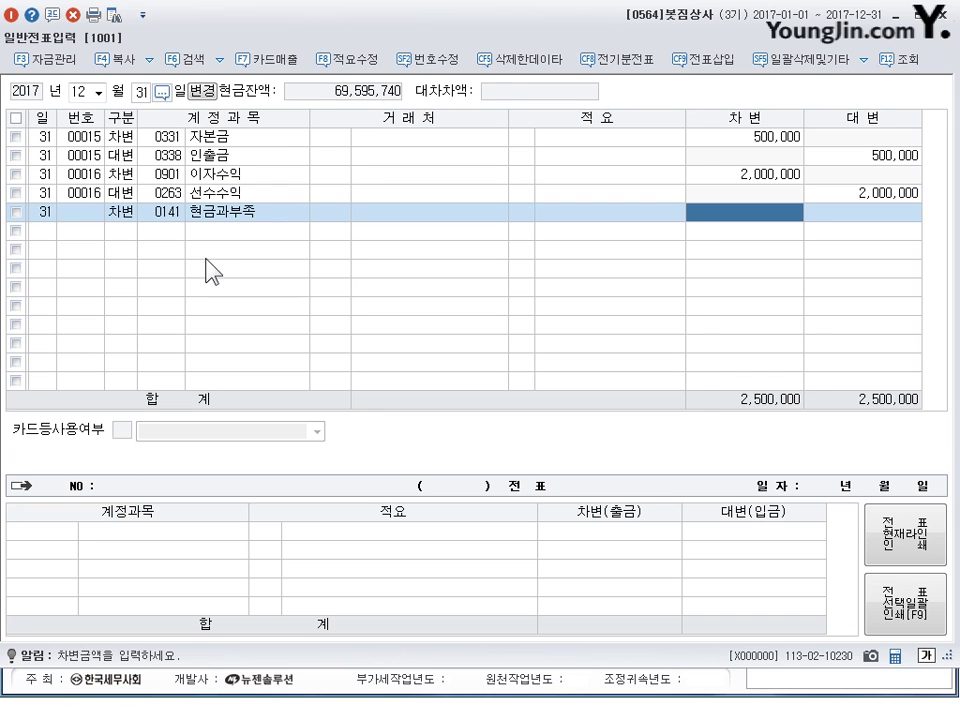
type("40,000")
key("Return")
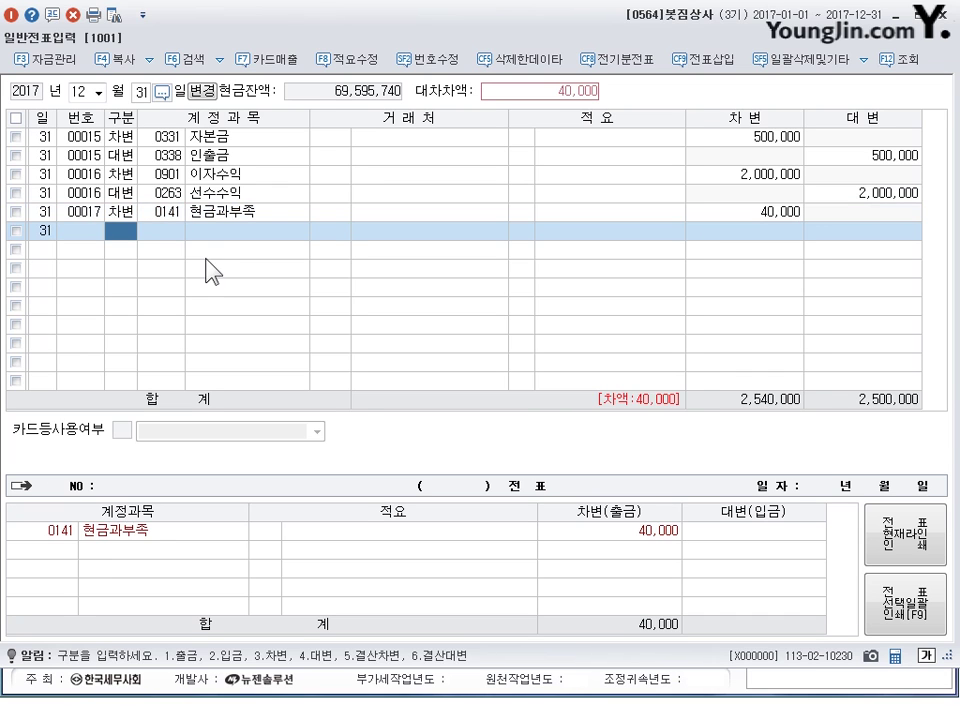
Step: Add the matching credit line for 0930 잡이익 of 40,000 to the voucher
type("4")
key("Return")
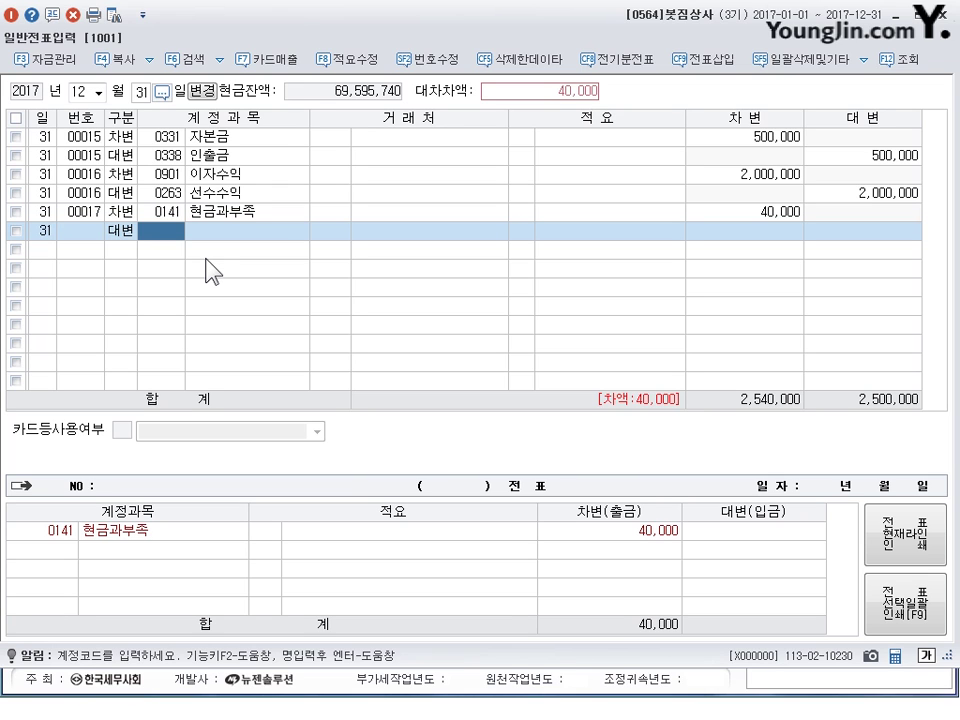
type("930")
key("Return")
key("Return")
key("Return")
key("Return")
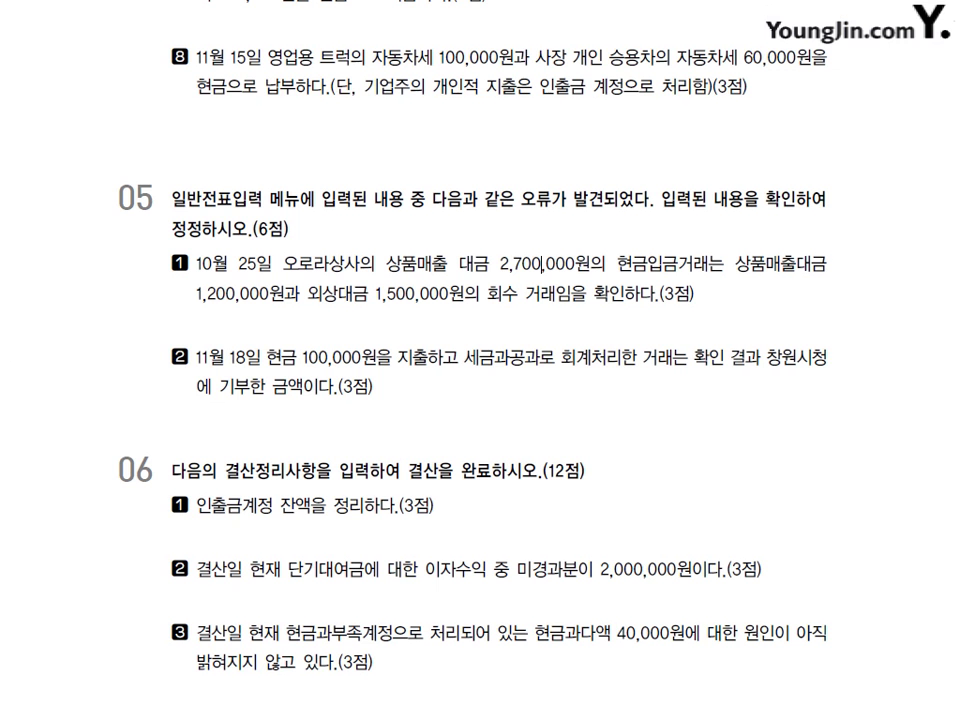
Step: Underline 기말상품재고액 5,400,000 in problem 06-4 of the exam sheet and handwrite the 상품 amount minus 5,400,000 formula for 매출원가
scroll(446, 454, "down", 6)
scroll(459, 386, "down", 5)
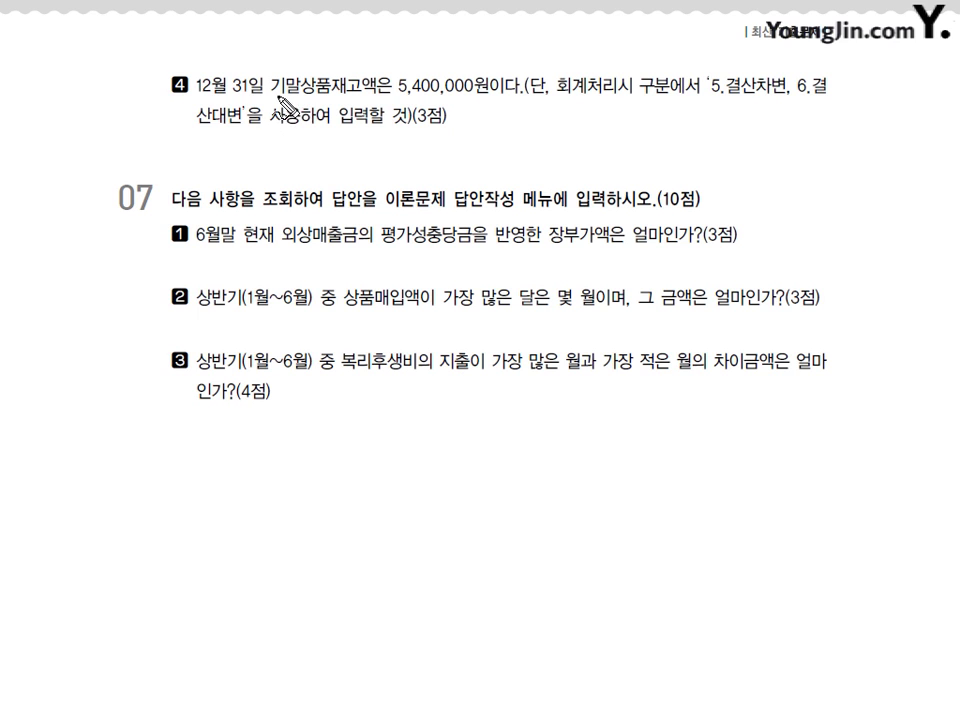
left_click_drag(272, 90, 468, 88)
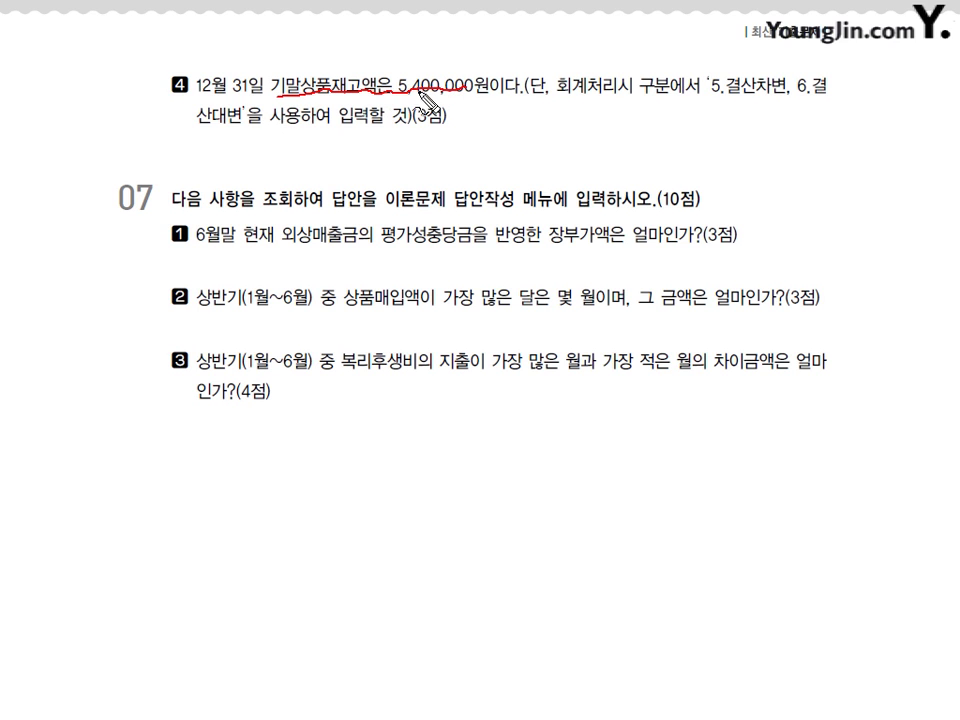
mouse_move(392, 24)
left_mouse_down()
mouse_move(402, 46)
mouse_move(434, 66)
mouse_move(448, 48)
left_mouse_up()
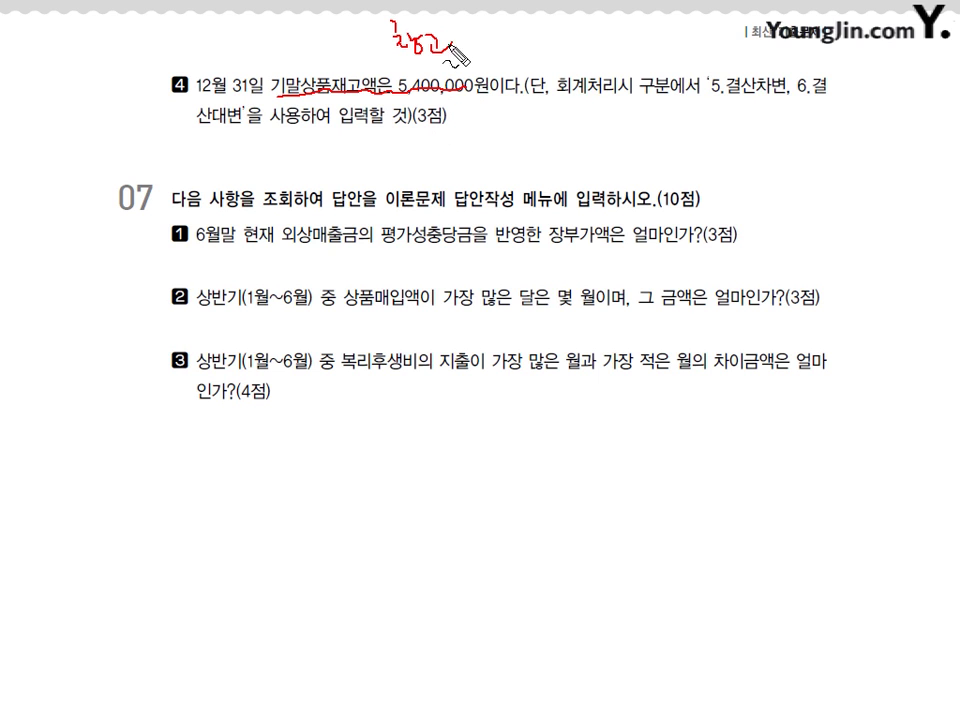
mouse_move(488, 36)
left_mouse_down()
mouse_move(516, 68)
mouse_move(509, 63)
mouse_move(525, 52)
mouse_move(545, 61)
left_mouse_up()
mouse_move(496, 112)
left_mouse_down()
mouse_move(514, 128)
mouse_move(540, 118)
mouse_move(536, 140)
mouse_move(546, 129)
mouse_move(590, 128)
mouse_move(580, 150)
left_mouse_up()
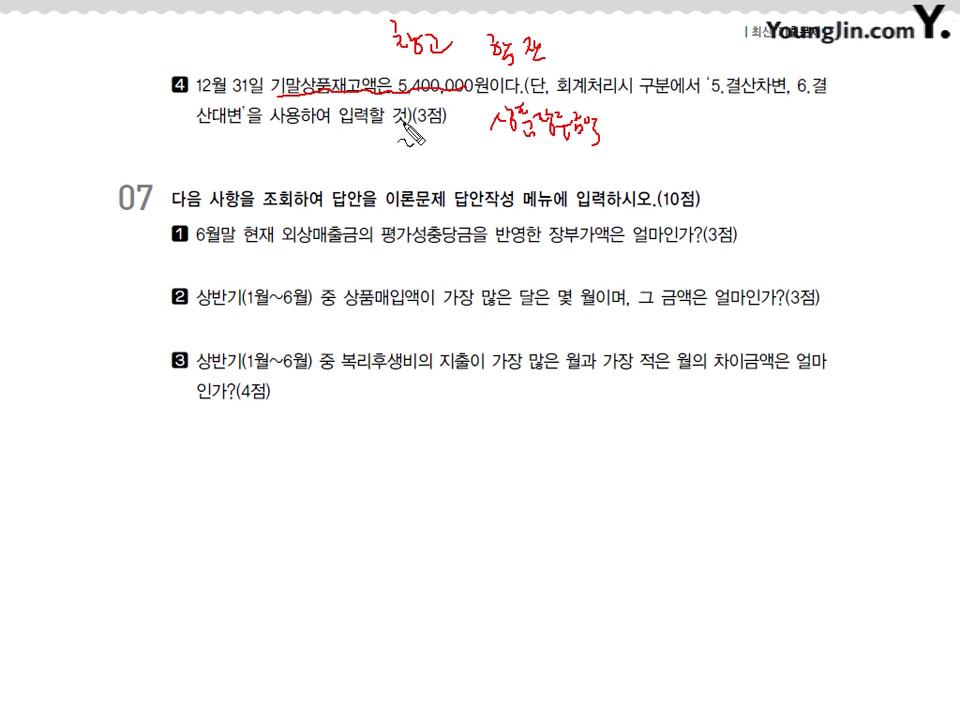
mouse_move(612, 128)
left_mouse_down()
mouse_move(650, 143)
mouse_move(729, 146)
mouse_move(868, 118)
mouse_move(757, 182)
left_mouse_up()
left_click_drag(804, 215, 800, 177)
mouse_move(789, 191)
left_mouse_down()
mouse_move(813, 190)
mouse_move(797, 231)
mouse_move(848, 231)
left_mouse_up()
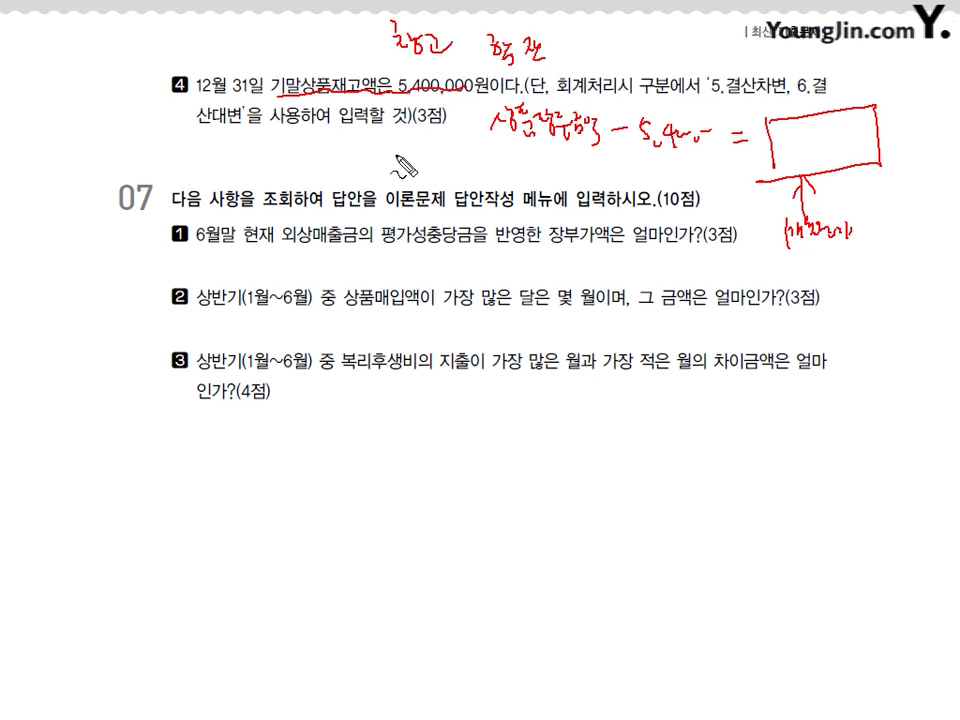
Step: Handwrite the entry 상품매출원가 / 상품 under problem 06-4, circle 5.결산차변 and 6.결산대변, and clear the annotations
mouse_move(190, 142)
left_mouse_down()
mouse_move(195, 152)
mouse_move(305, 152)
left_mouse_up()
mouse_move(410, 135)
left_mouse_down()
mouse_move(410, 190)
mouse_move(446, 156)
mouse_move(460, 182)
left_mouse_up()
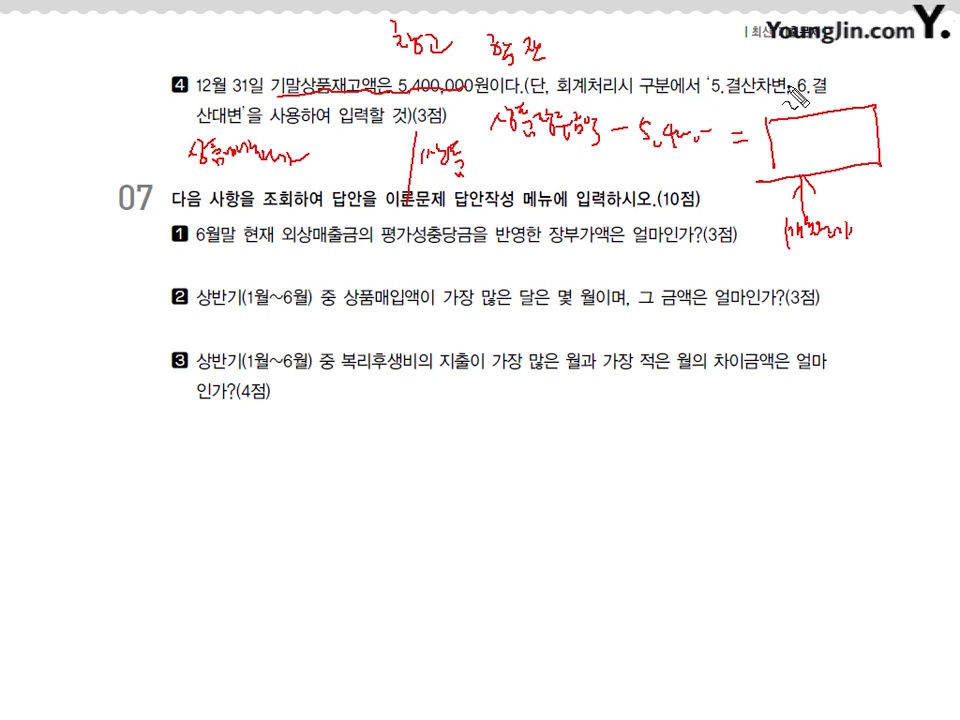
left_click_drag(724, 76, 728, 78)
left_click_drag(812, 70, 826, 94)
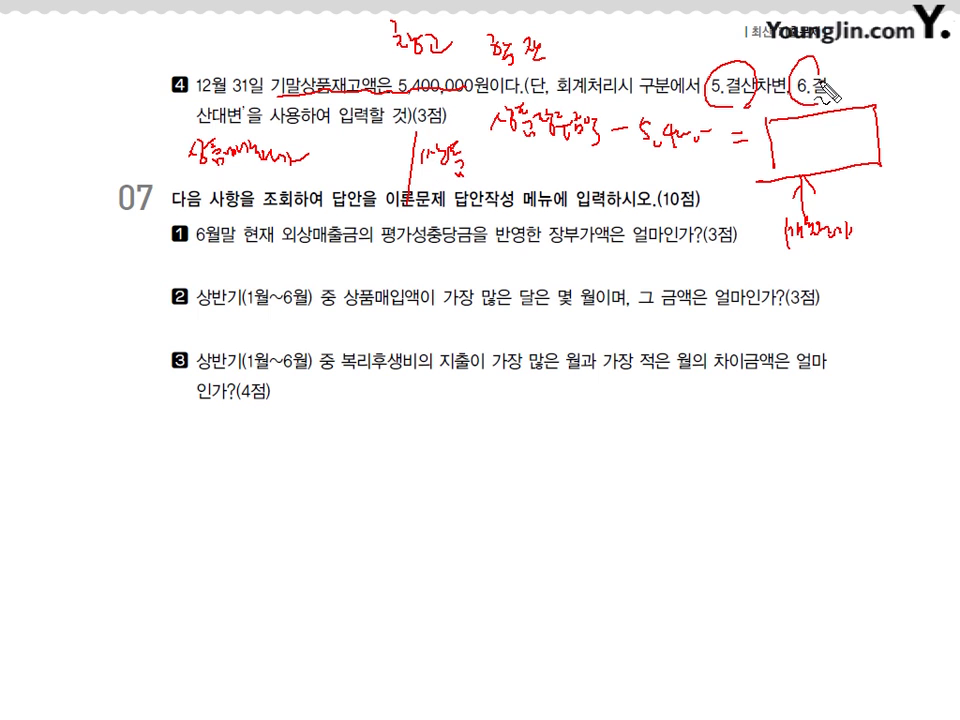
left_click_drag(222, 96, 238, 122)
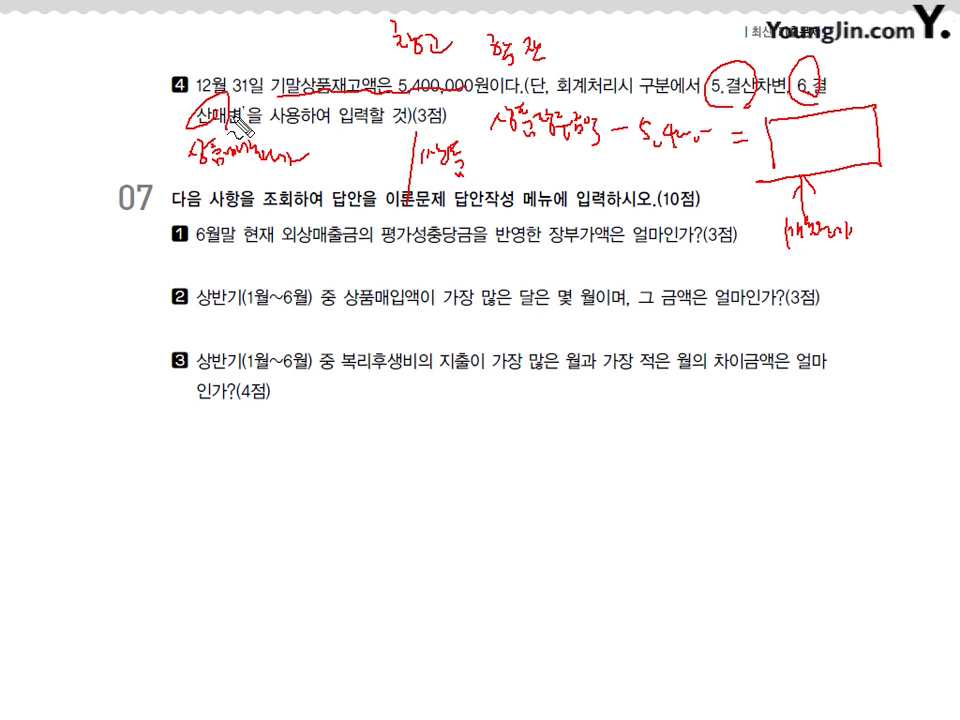
key("Escape")
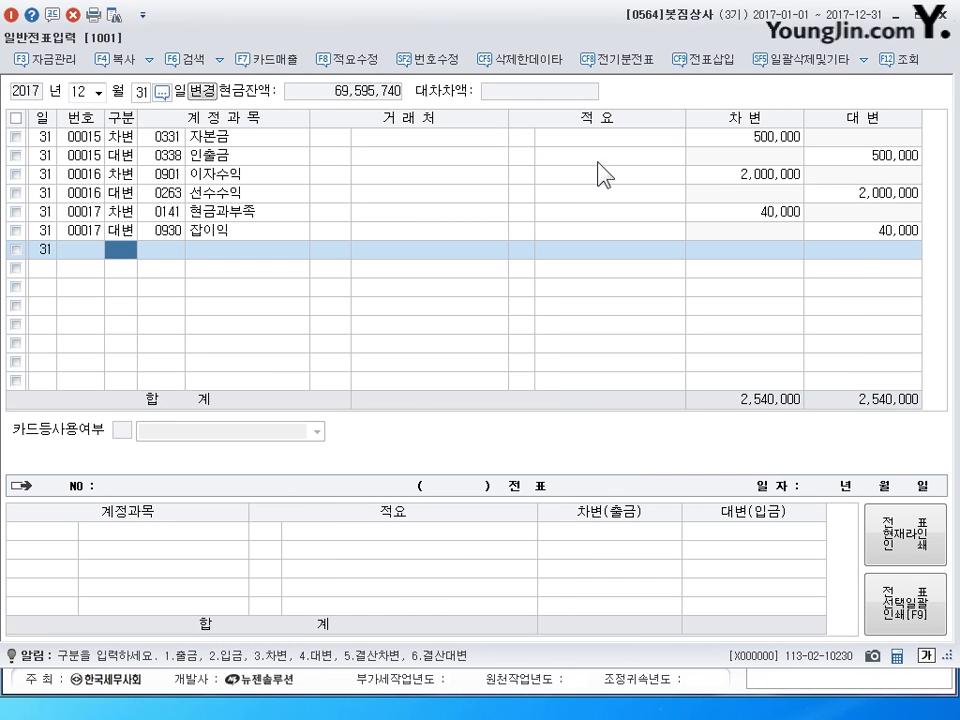
Step: Open 합계잔액시산표 in KcLep for December 31, 2017 and select the debit balance of 상품
left_click_drag(755, 36, 732, 111)
left_click(685, 45)
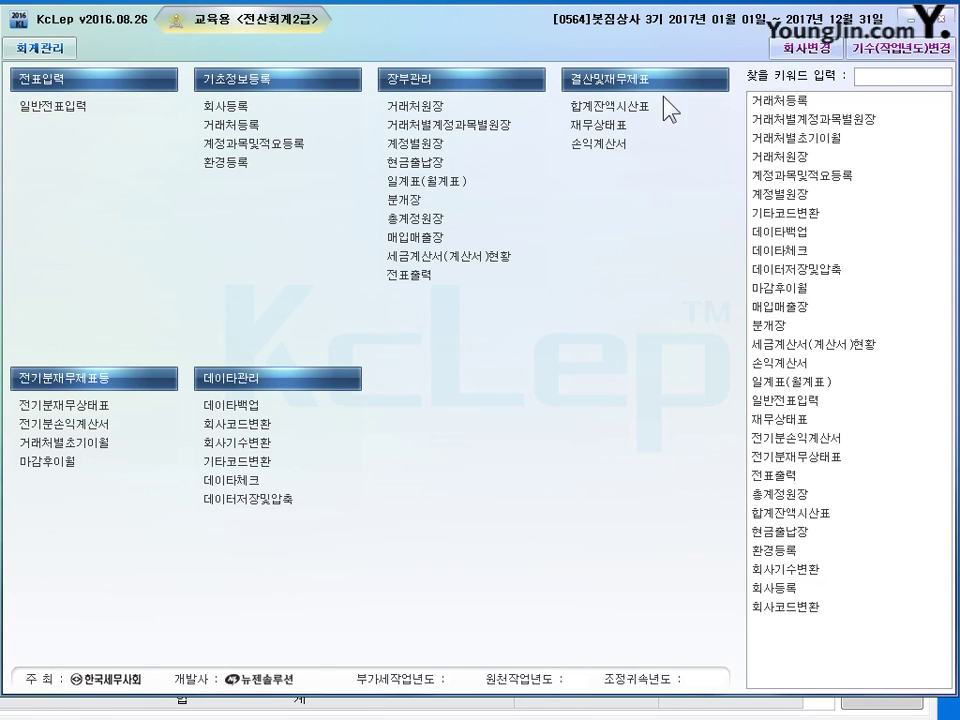
left_click(609, 105)
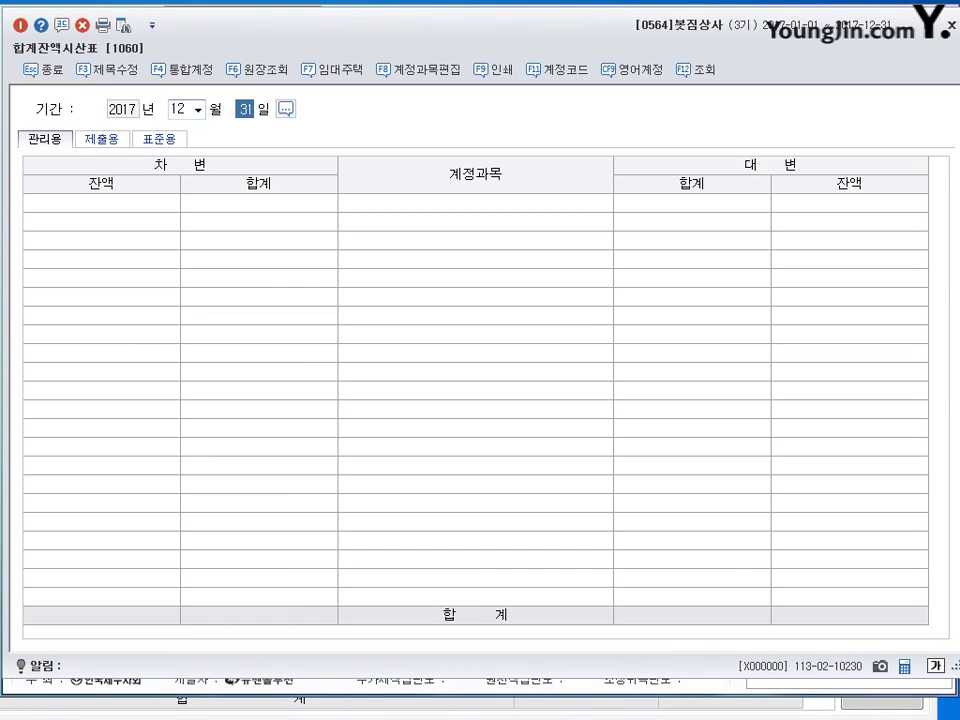
key("Return")
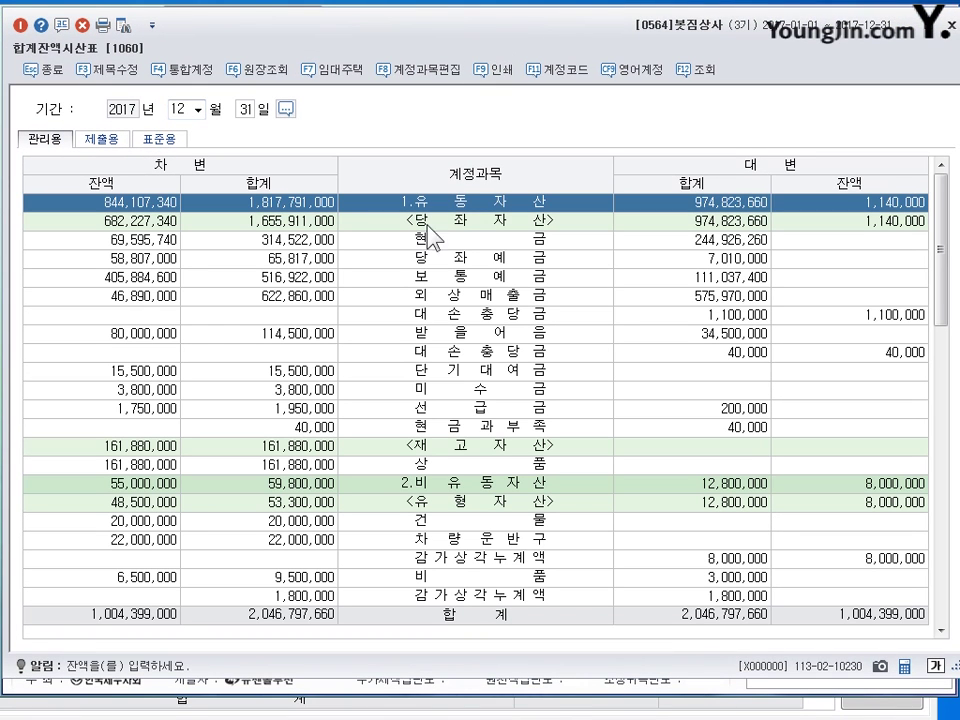
left_click(437, 296)
scroll(433, 302, "down", 3)
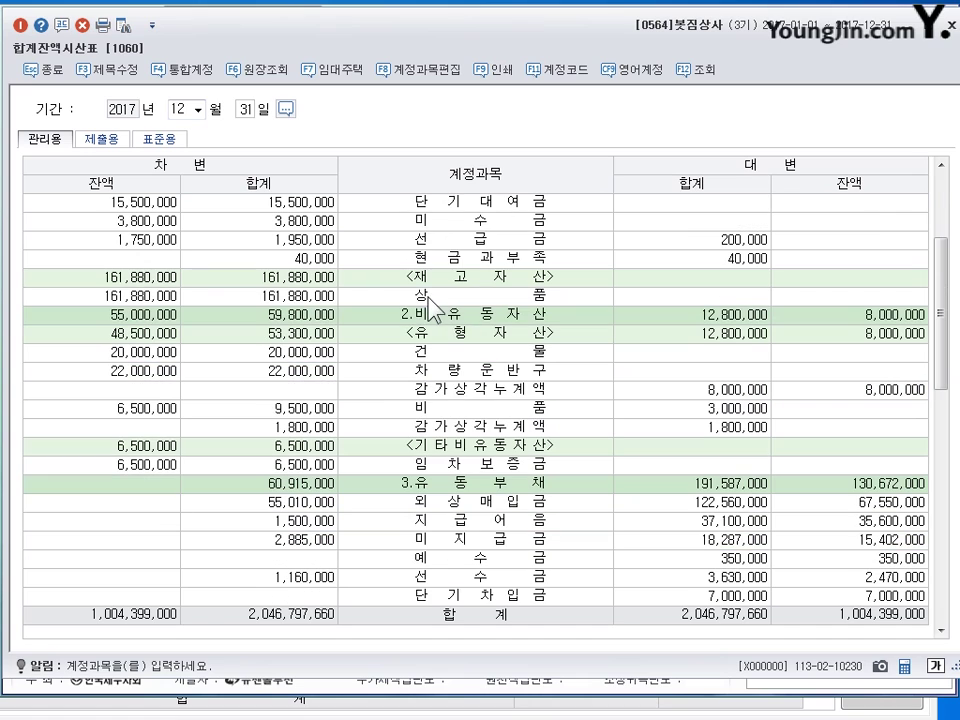
left_click(116, 298)
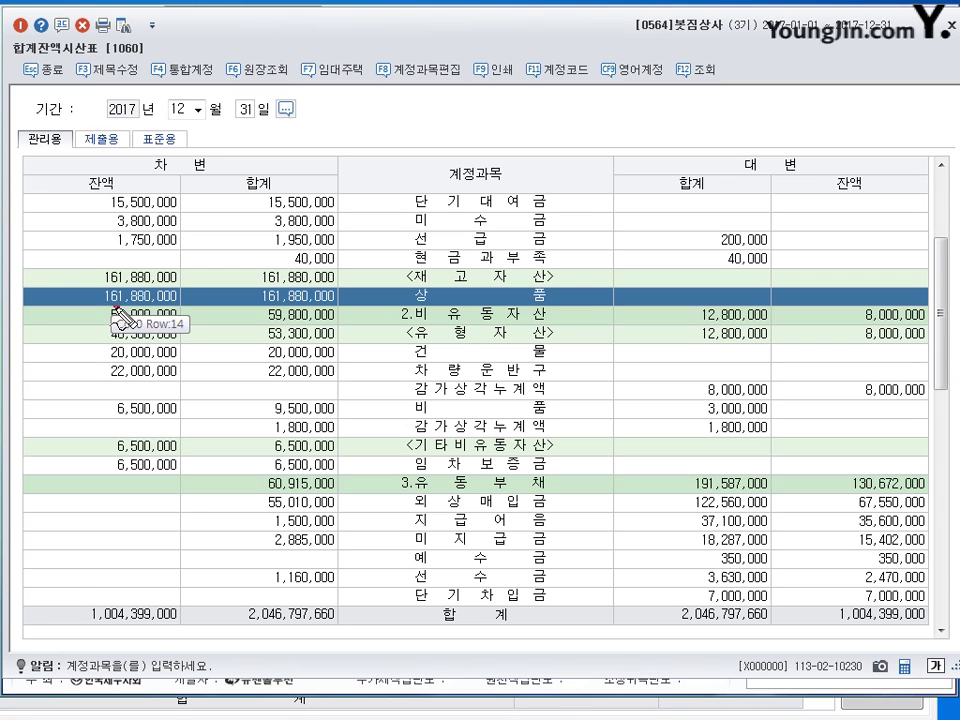
Step: Circle the 상품 balance on the trial balance and handwrite minus 5,400,000 beside it
mouse_move(115, 312)
left_mouse_down()
mouse_move(98, 292)
mouse_move(160, 268)
mouse_move(188, 296)
mouse_move(122, 304)
left_mouse_up()
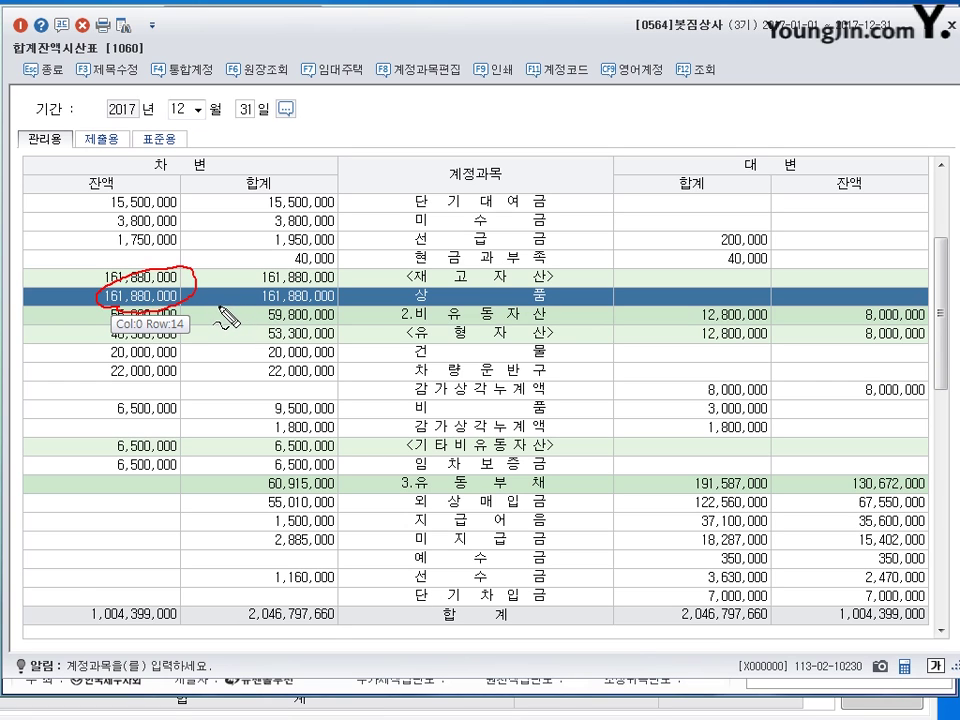
left_click_drag(201, 297, 214, 294)
mouse_move(221, 282)
left_mouse_down()
mouse_move(219, 304)
mouse_move(233, 280)
left_mouse_up()
left_click_drag(234, 299, 253, 296)
mouse_move(248, 288)
left_mouse_down()
mouse_move(251, 306)
mouse_move(268, 305)
left_mouse_up()
left_click_drag(276, 288, 294, 286)
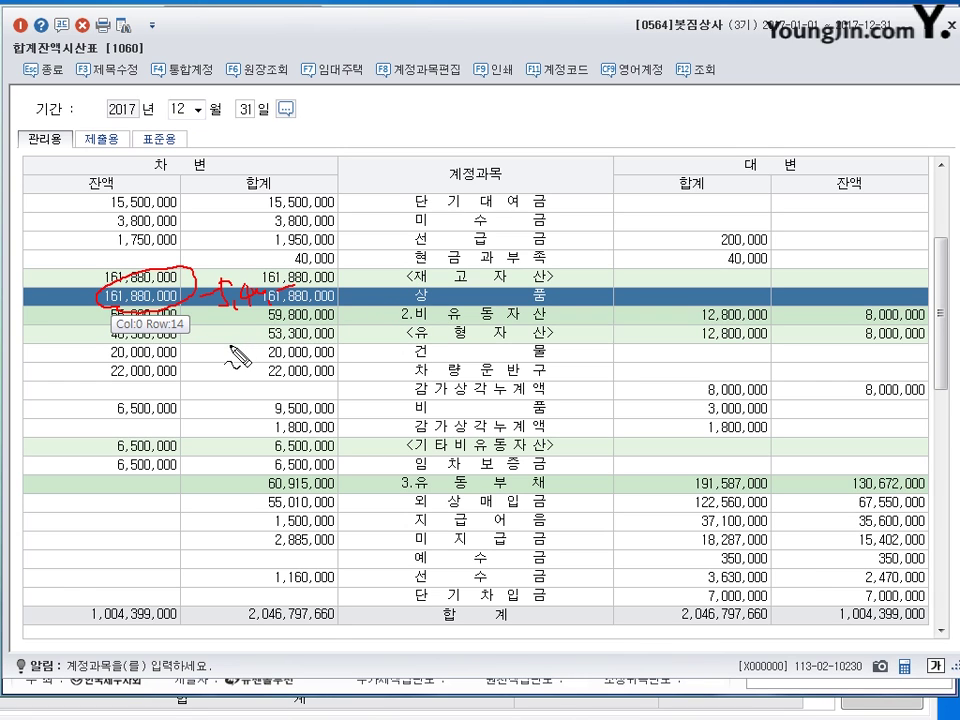
Step: Handwrite the subtraction result 156,480,000 under the calculation and clear the annotations
left_click_drag(230, 345, 239, 347)
left_click_drag(232, 355, 242, 357)
left_click_drag(270, 334, 274, 359)
left_click_drag(283, 334, 284, 355)
left_click_drag(284, 331, 295, 327)
left_click_drag(298, 319, 317, 365)
left_click_drag(346, 307, 364, 319)
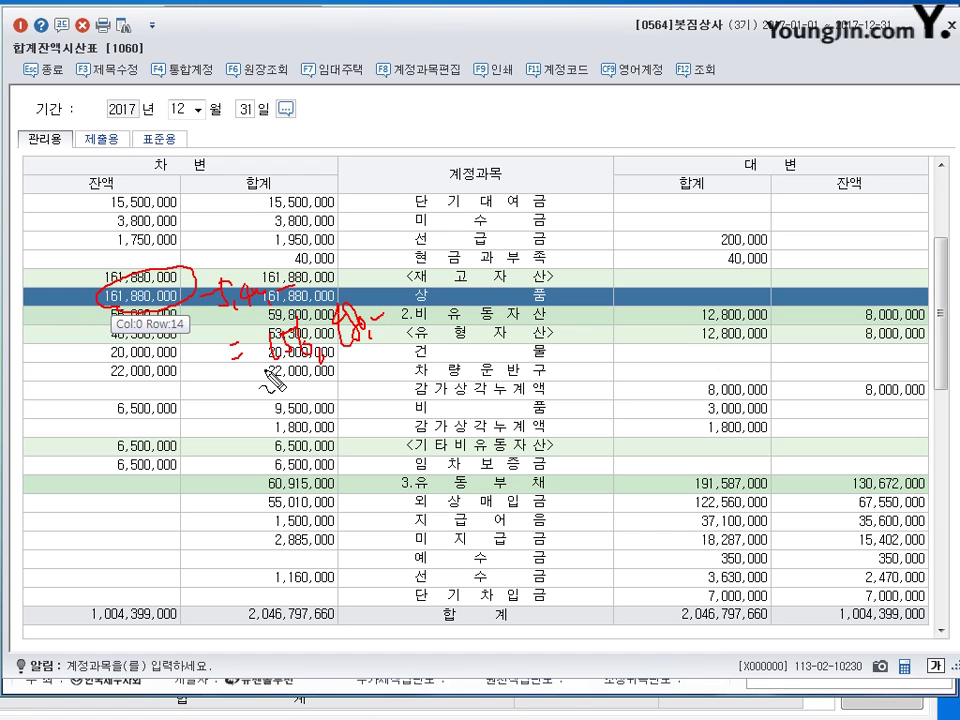
key("Escape")
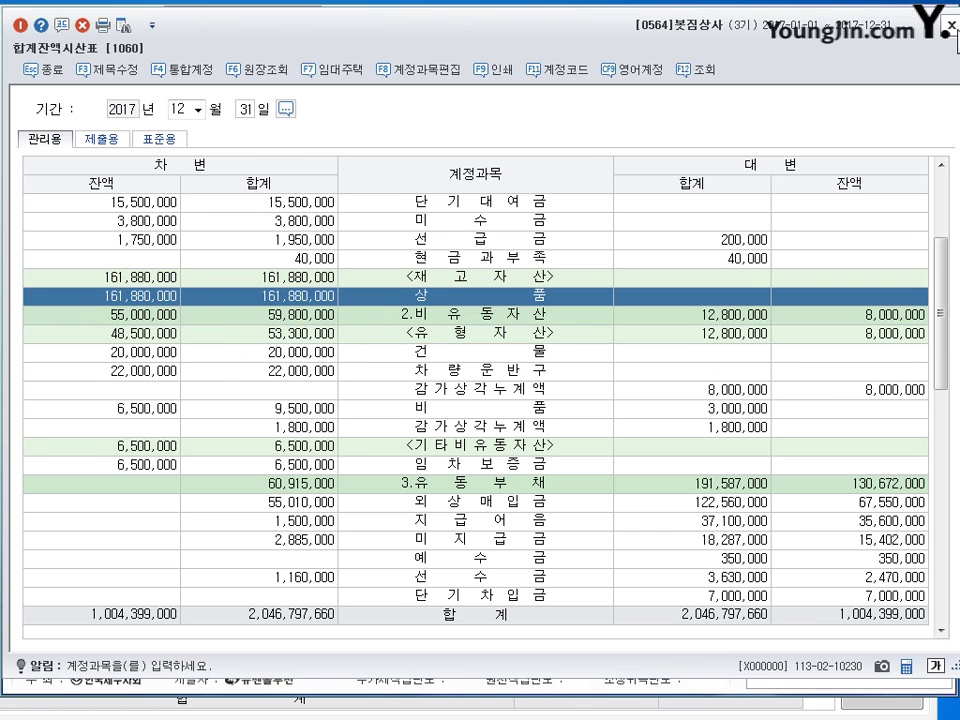
Step: Close the trial balance and enter a December 31 결산차변 line for 0451 상품매출원가 of 156,480,000 in 일반전표입력
key("Escape")
key("alt+Tab")
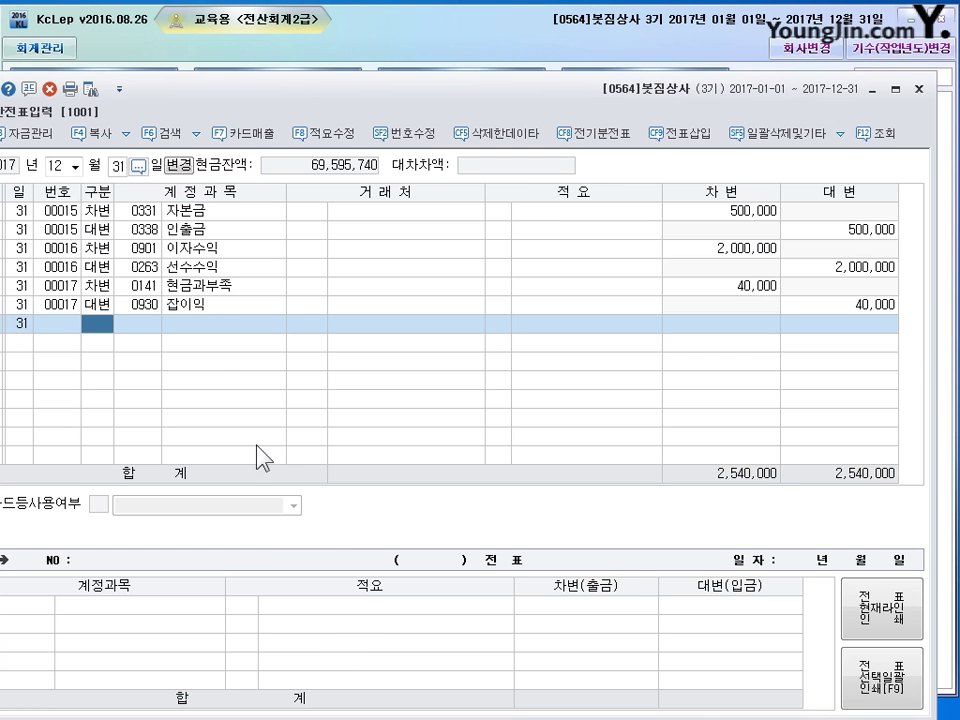
left_click_drag(272, 82, 308, 31)
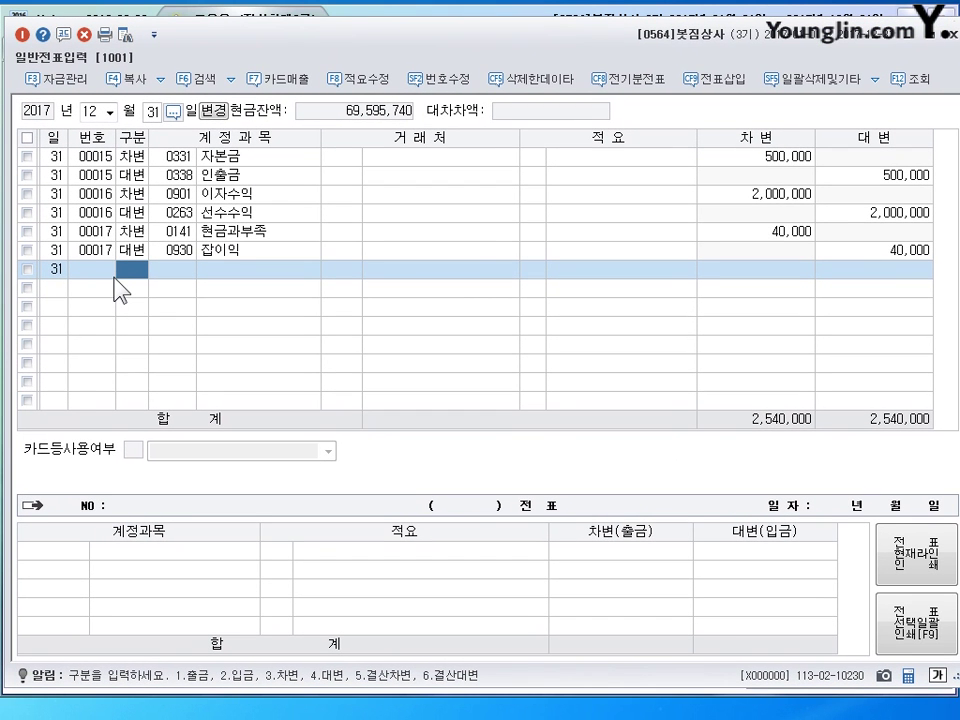
type("5451")
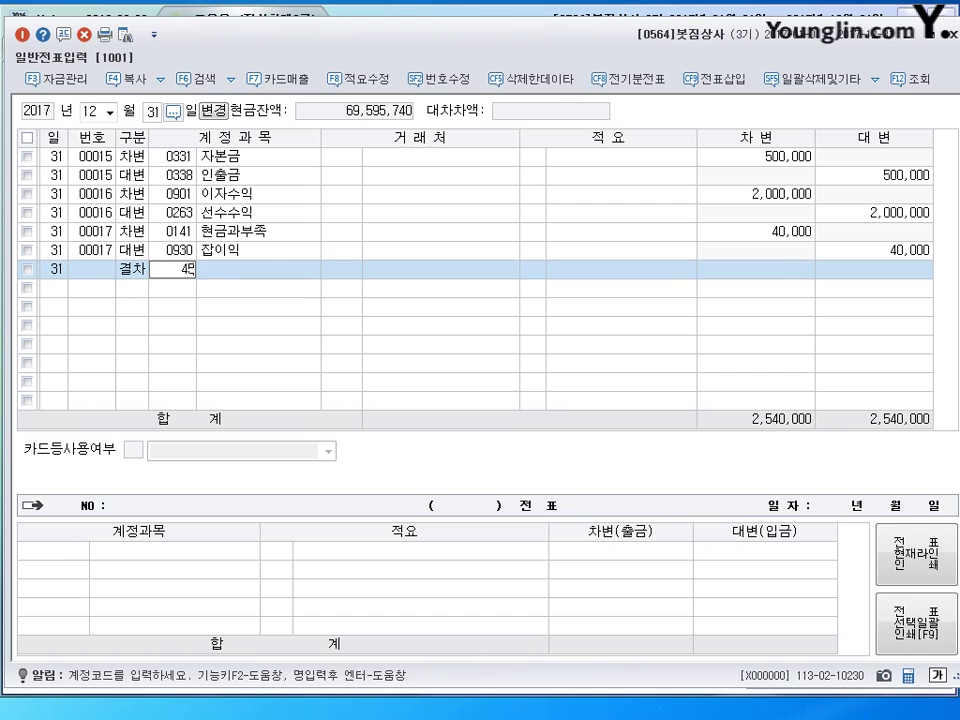
key("Return")
key("Return")
key("Return")
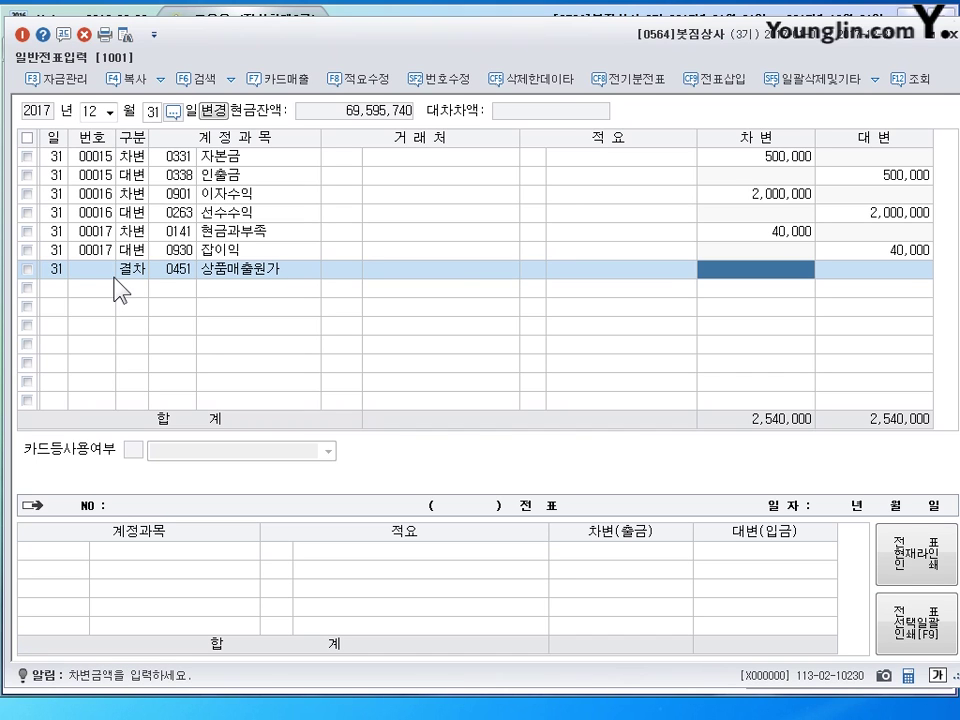
type("156")
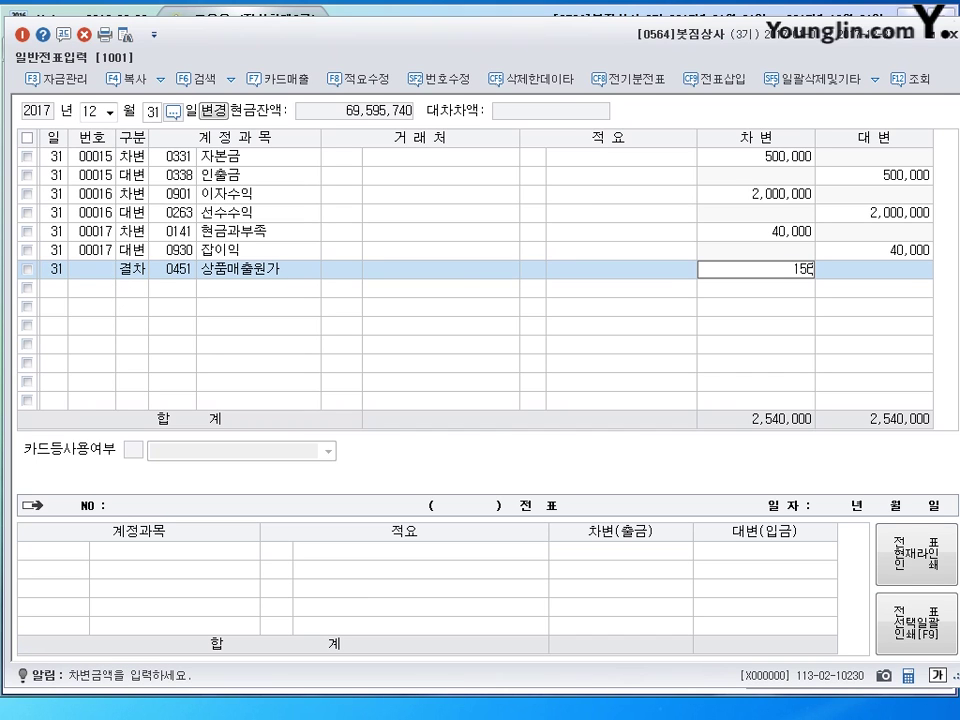
type(",480,000")
key("Return")
Step: Add the matching 결산대변 line for 0146 상품 of 156,480,000 to the closing voucher
type("6")
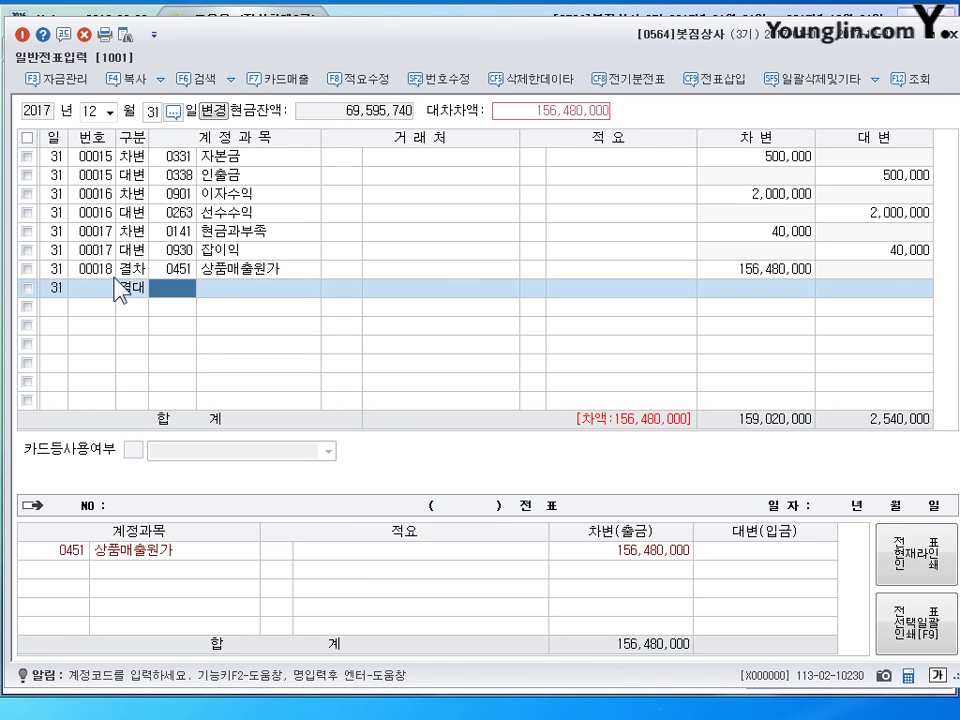
type("146")
key("Return")
left_click(118, 288)
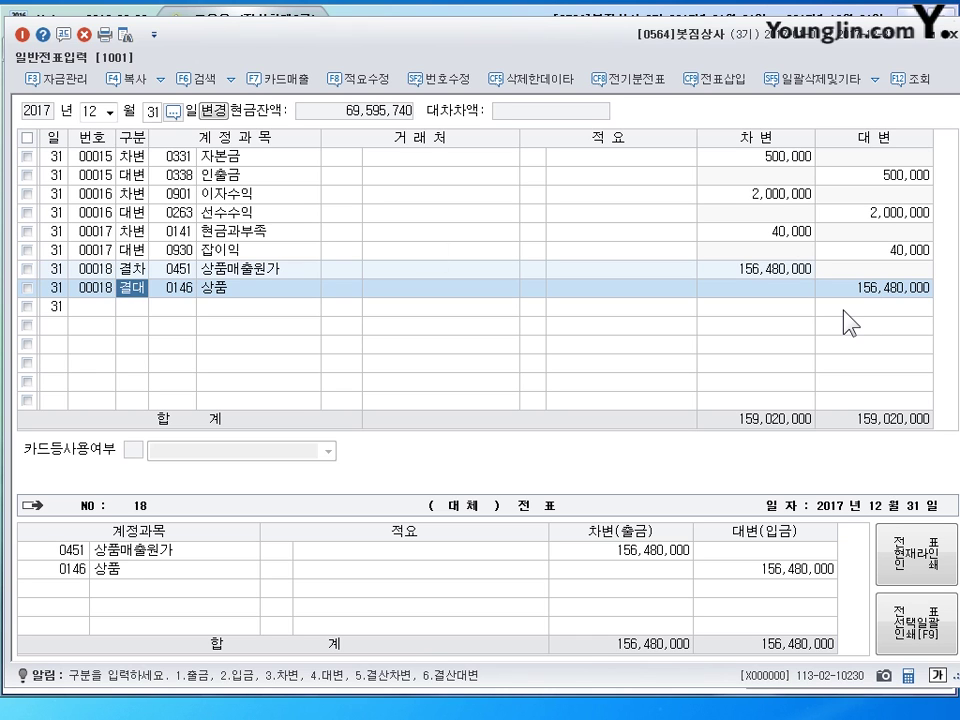
Step: Close 일반전표입력 and activate the annotation pen on the exam sheet at problem 07-1
left_click(951, 35)
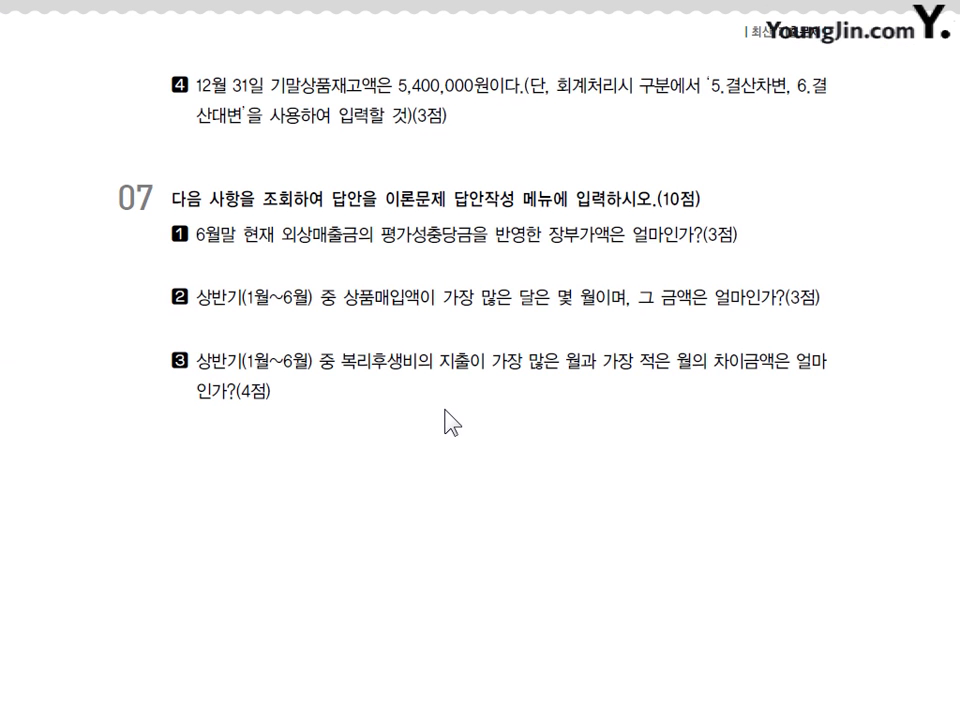
key("ctrl+p")
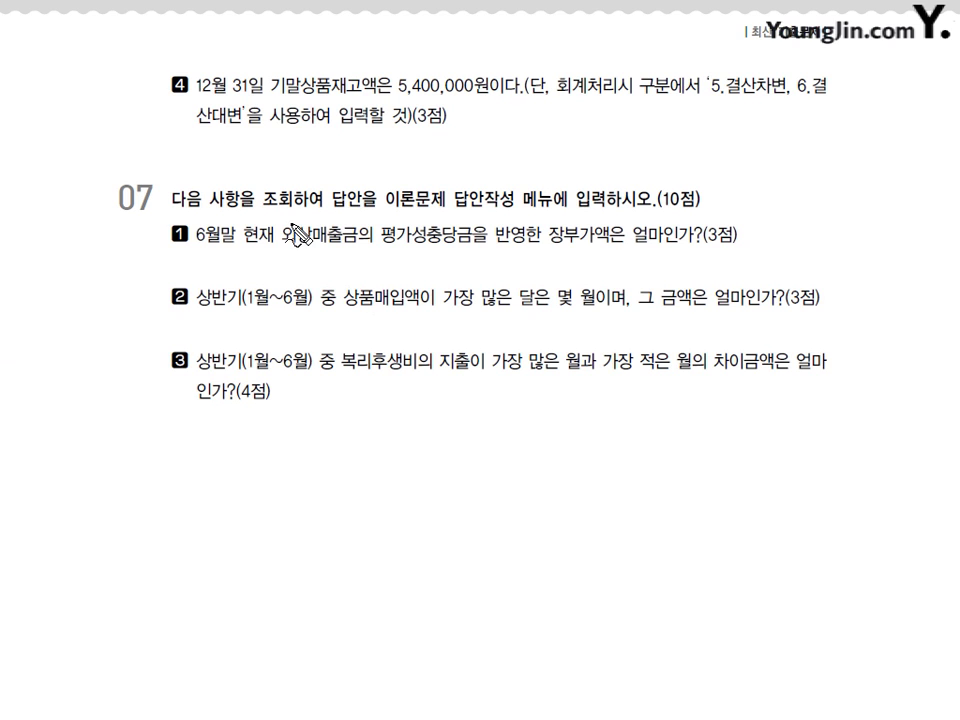